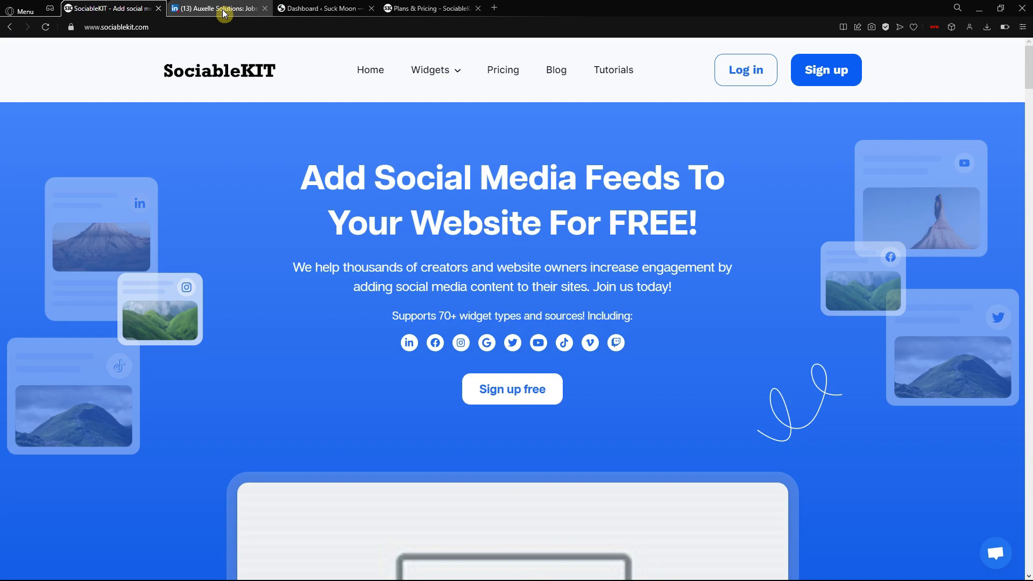
Examine the Auxelle Solutions company page on LinkedIn and its recently posted jobs.
click(222, 11)
drag(324, 195, 221, 194)
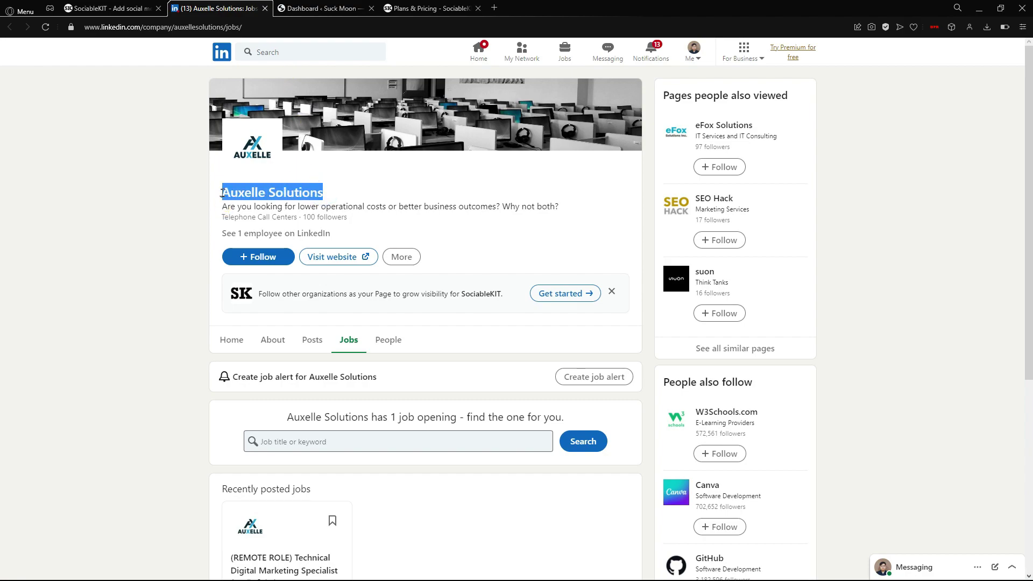
click(171, 288)
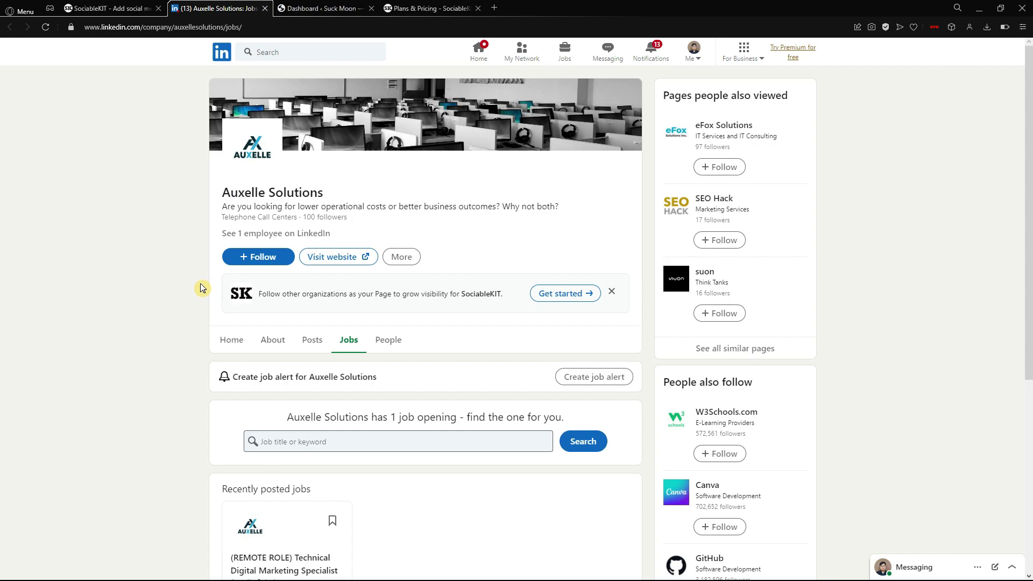
scroll(204, 286, down, 3)
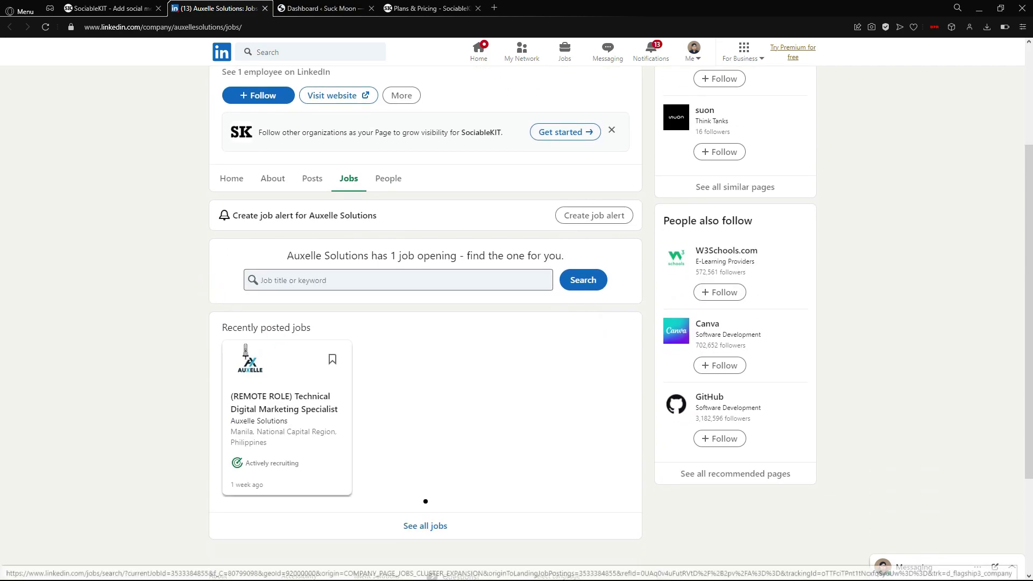
scroll(120, 282, up, 3)
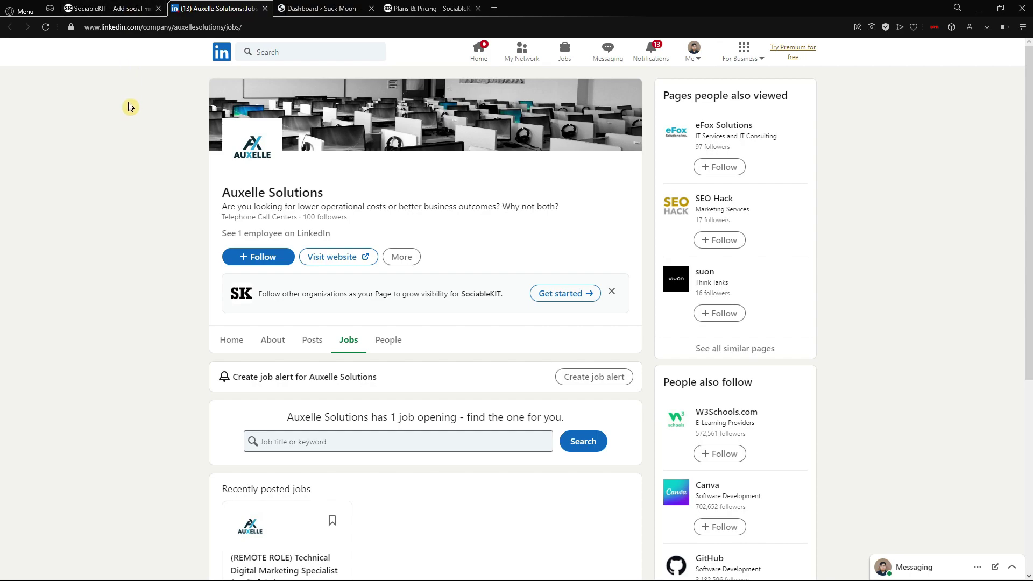
Switch to the SociableKIT site and log in with the prefilled account credentials.
click(114, 8)
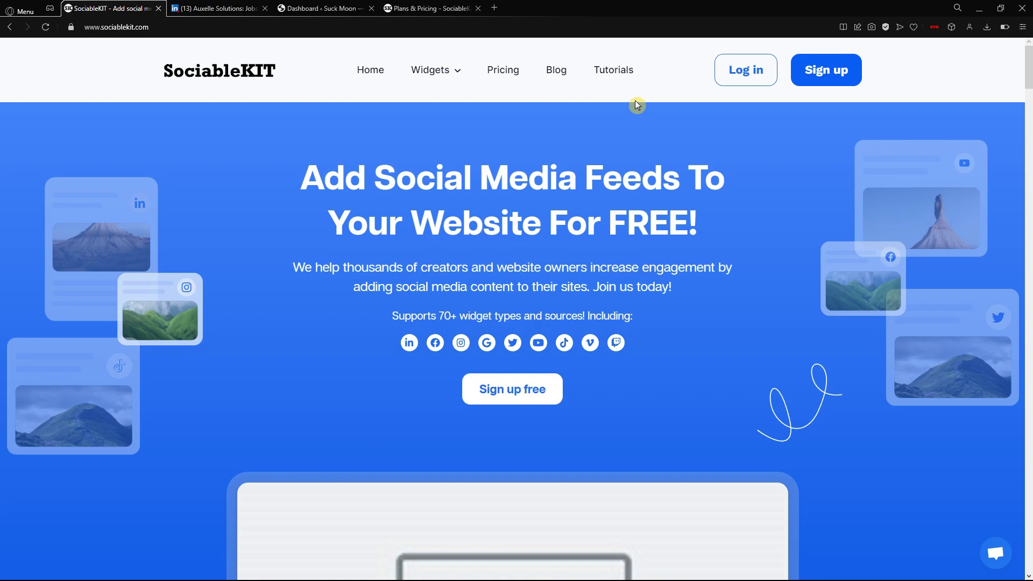
click(748, 77)
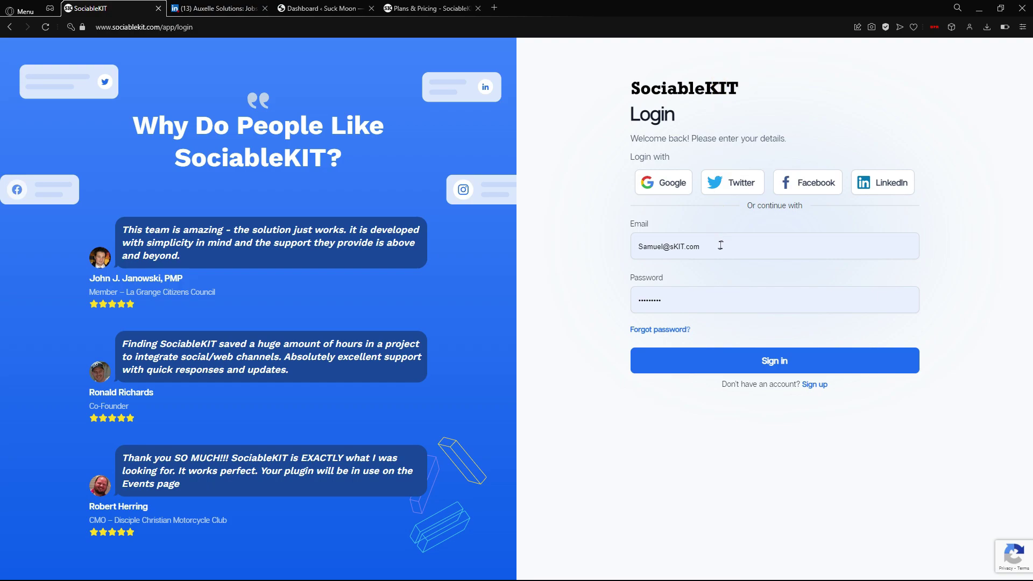
click(788, 366)
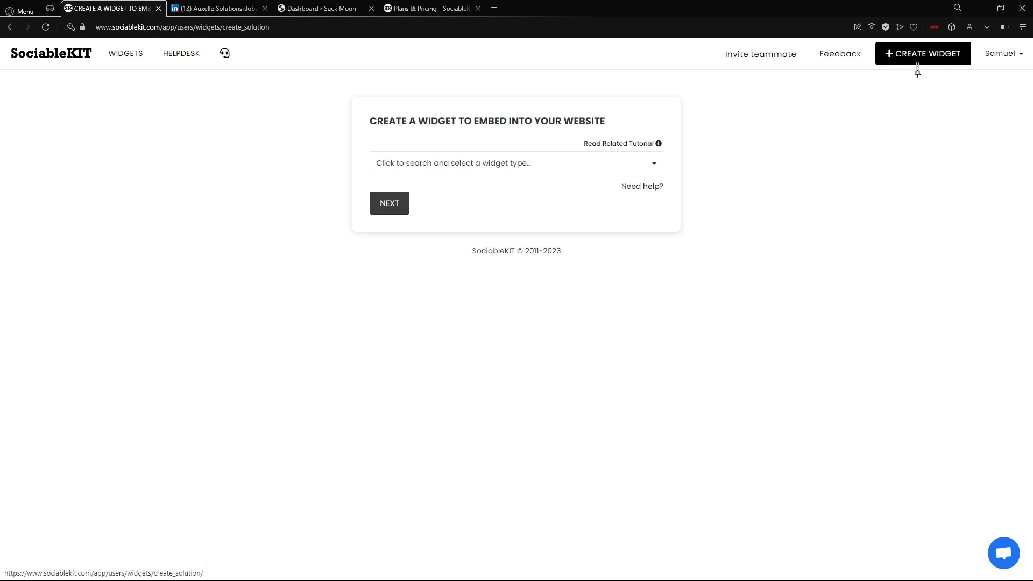
Start a new widget and choose LinkedIn Page Jobs as its type.
click(917, 63)
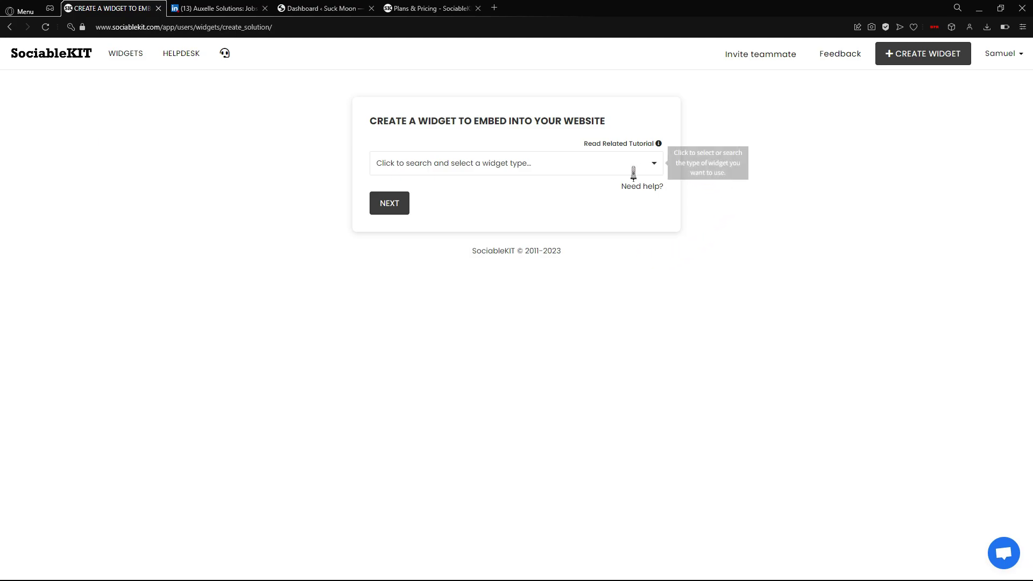
click(621, 170)
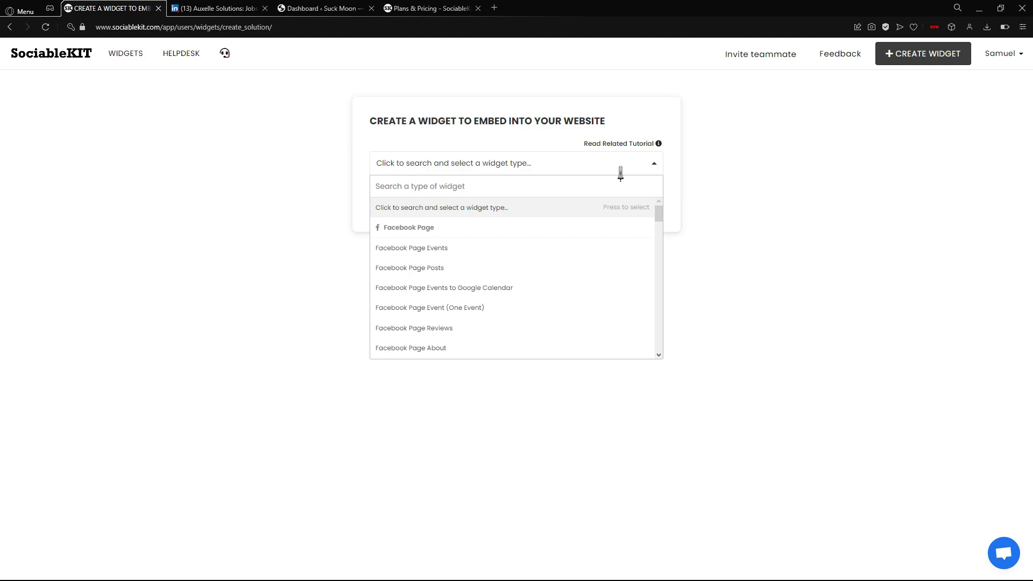
text(lINK)
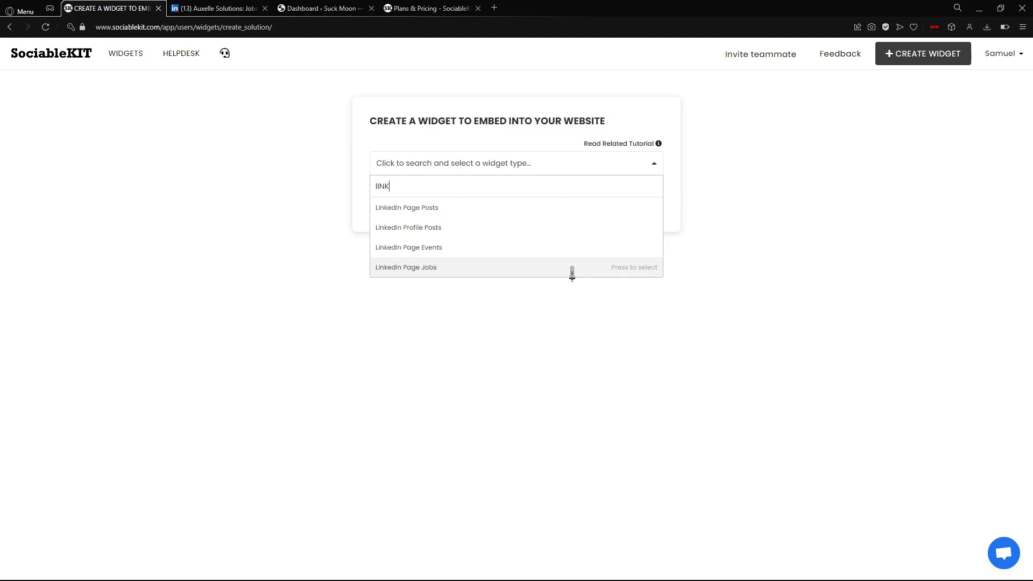
click(572, 269)
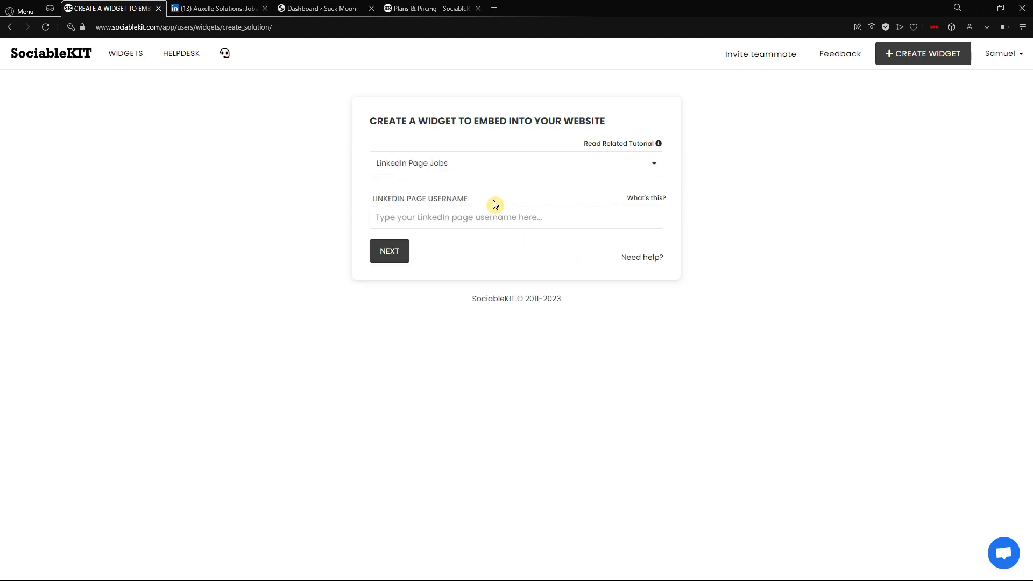
drag(473, 196, 370, 205)
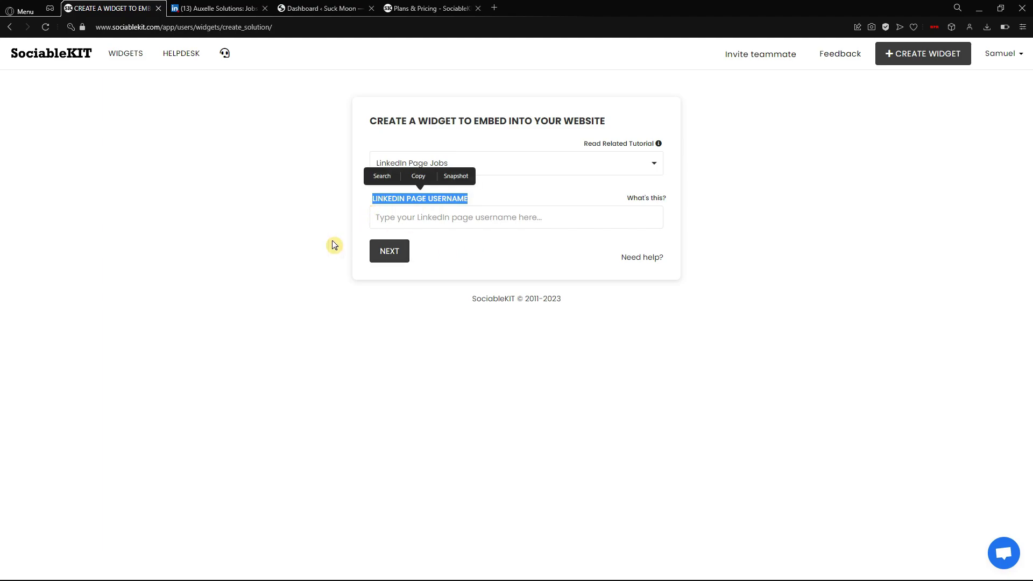
click(314, 238)
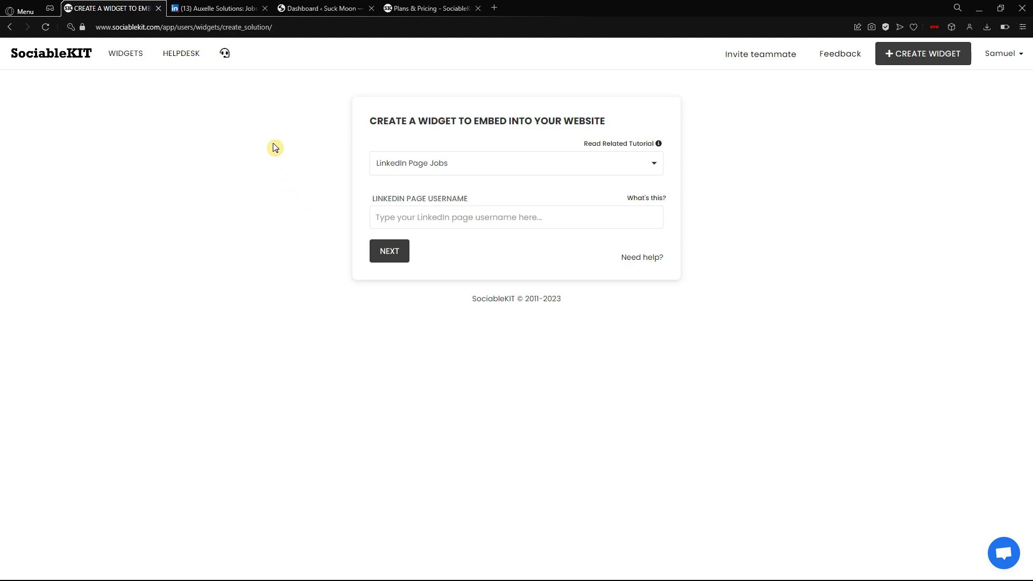
Switch to LinkedIn, locate the company username in the Auxelle Solutions jobs page address, and copy the full URL.
key(ctrl+Tab)
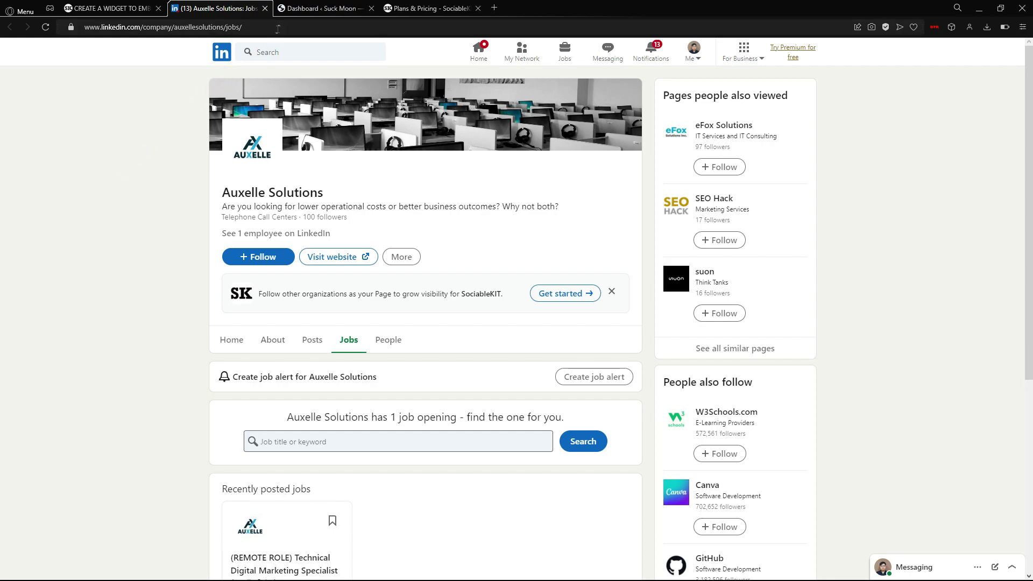
drag(278, 27, 190, 27)
click(172, 28)
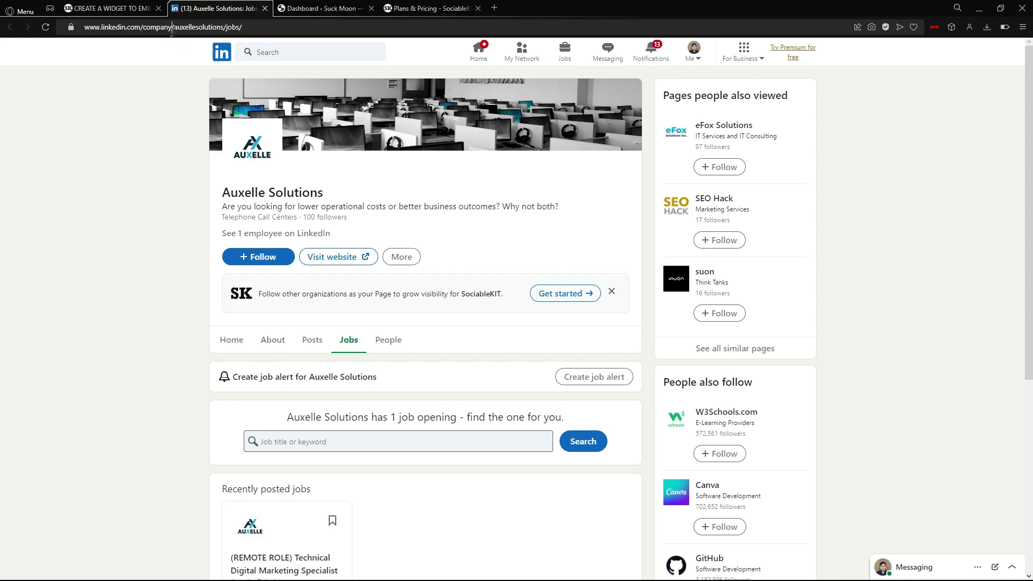
double_click(175, 27)
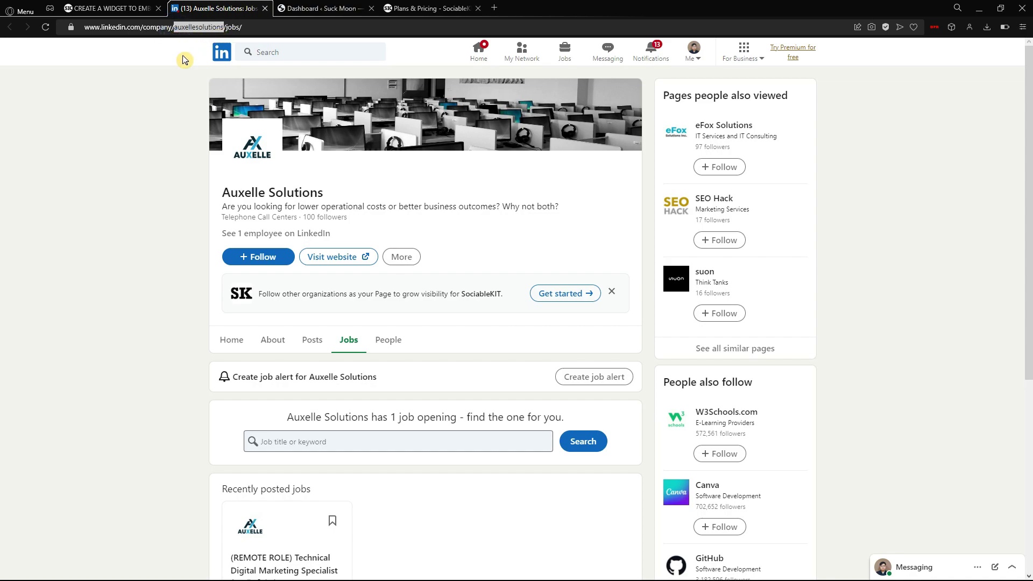
click(172, 84)
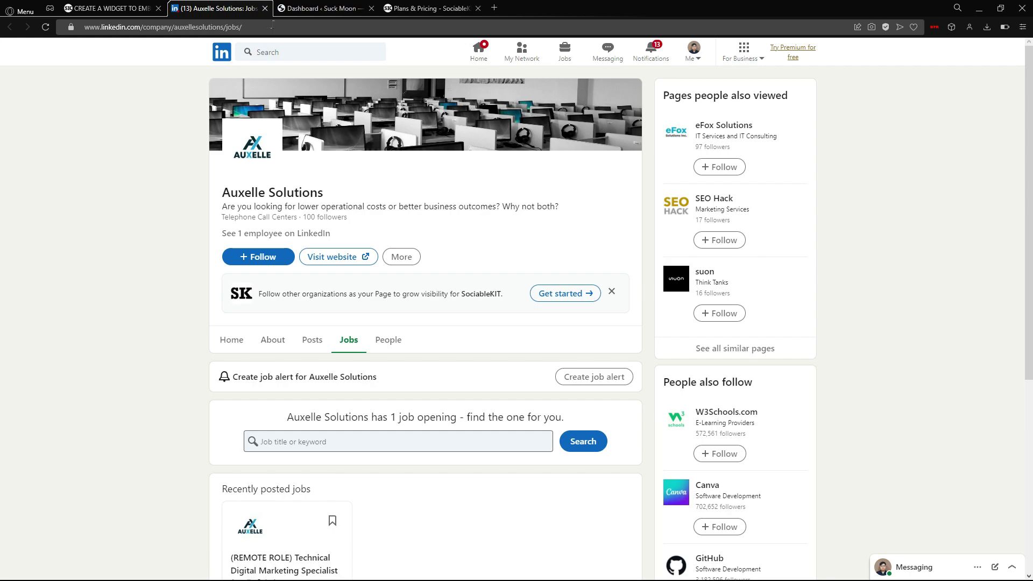
right_click(156, 28)
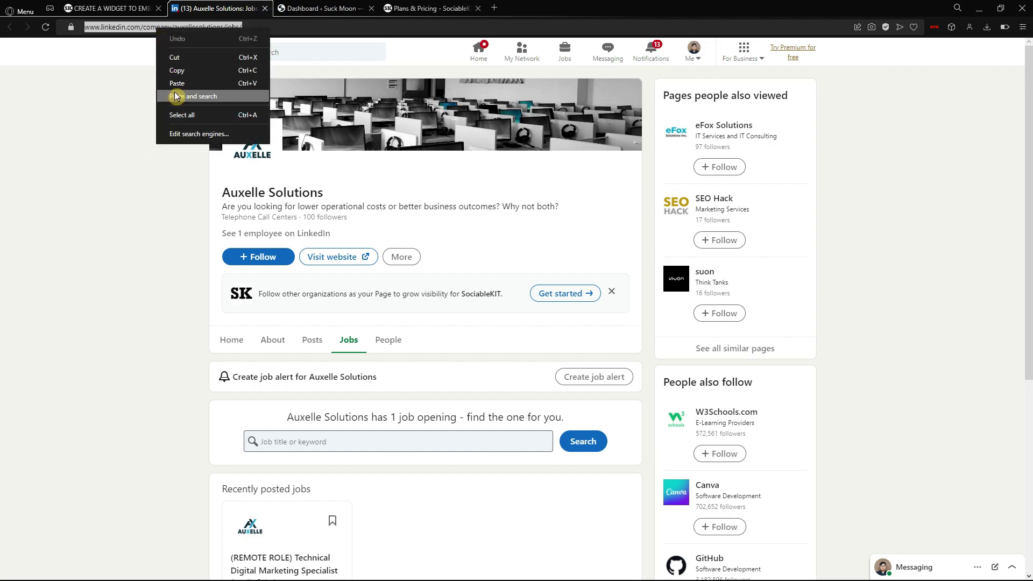
click(181, 77)
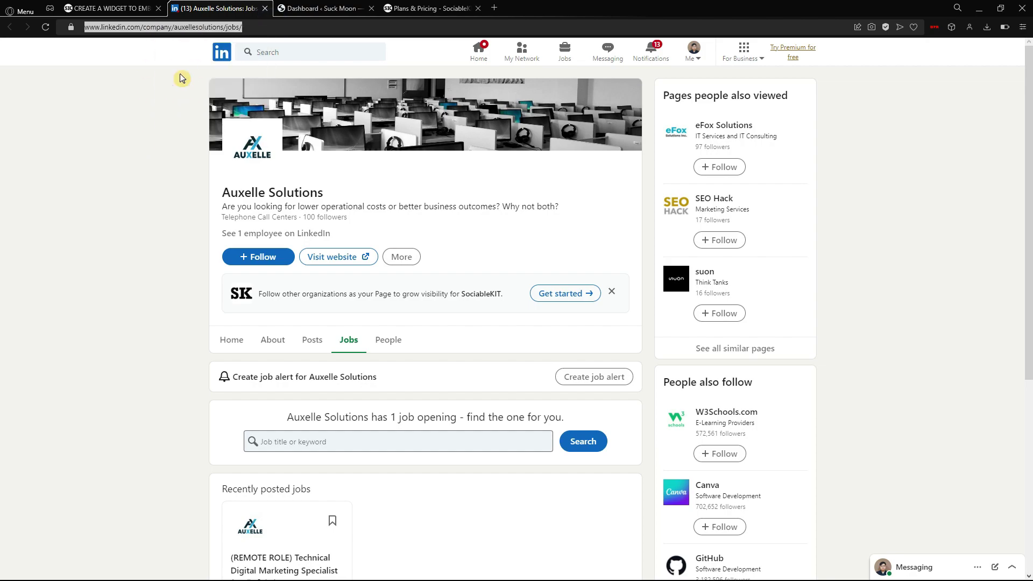
Back in SociableKIT, paste the copied URL as the LinkedIn page username and continue to the widget's customization page.
click(117, 13)
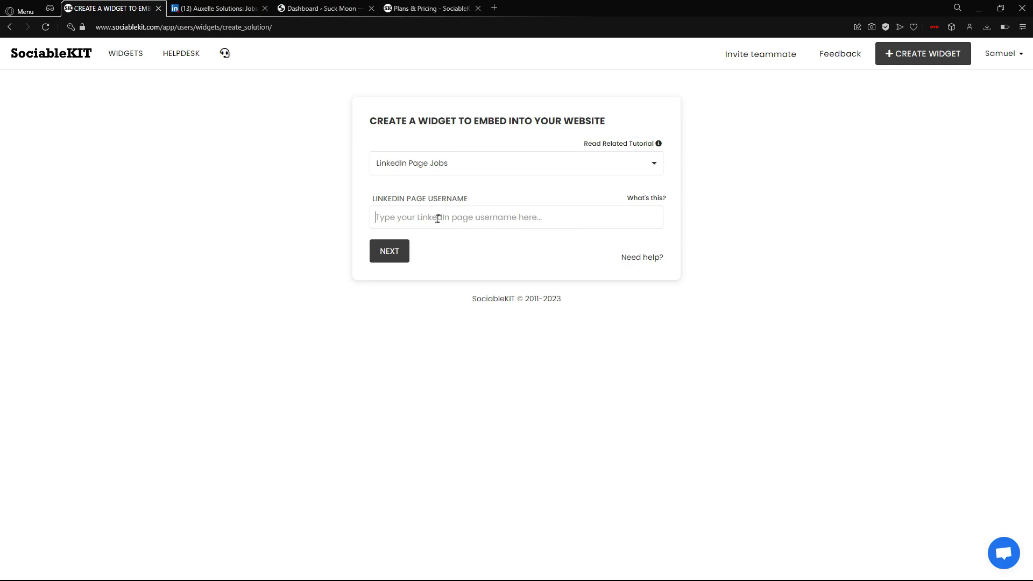
right_click(438, 217)
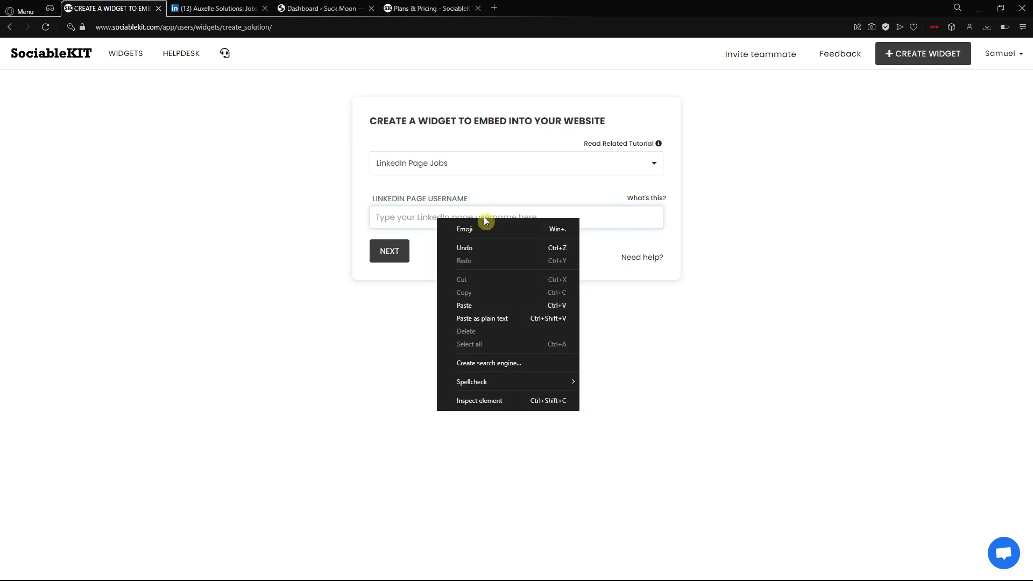
click(468, 308)
click(402, 255)
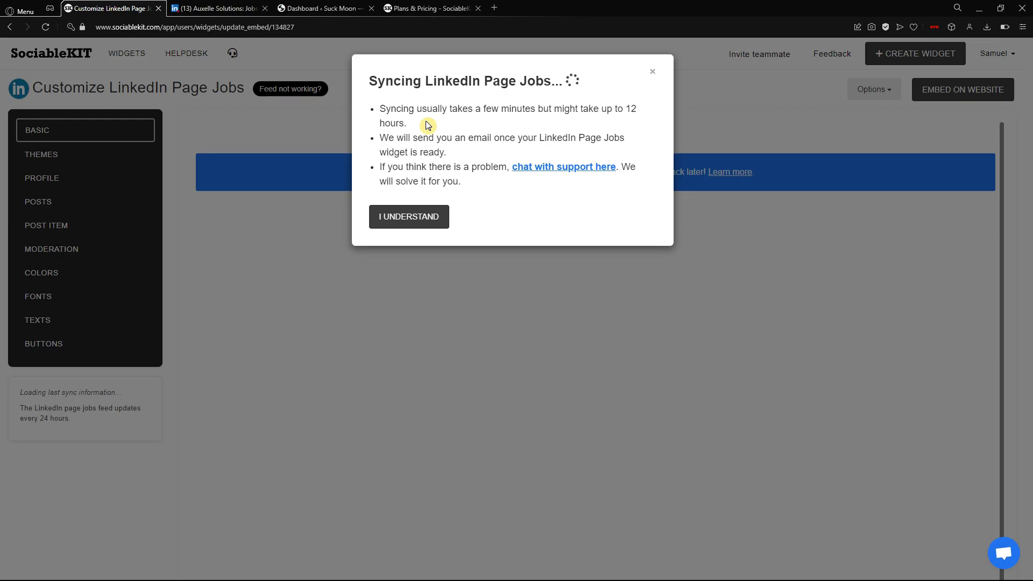
Read the LinkedIn Page Jobs syncing notice, including its timing, e-mail and support details, and acknowledge it.
drag(430, 126, 627, 111)
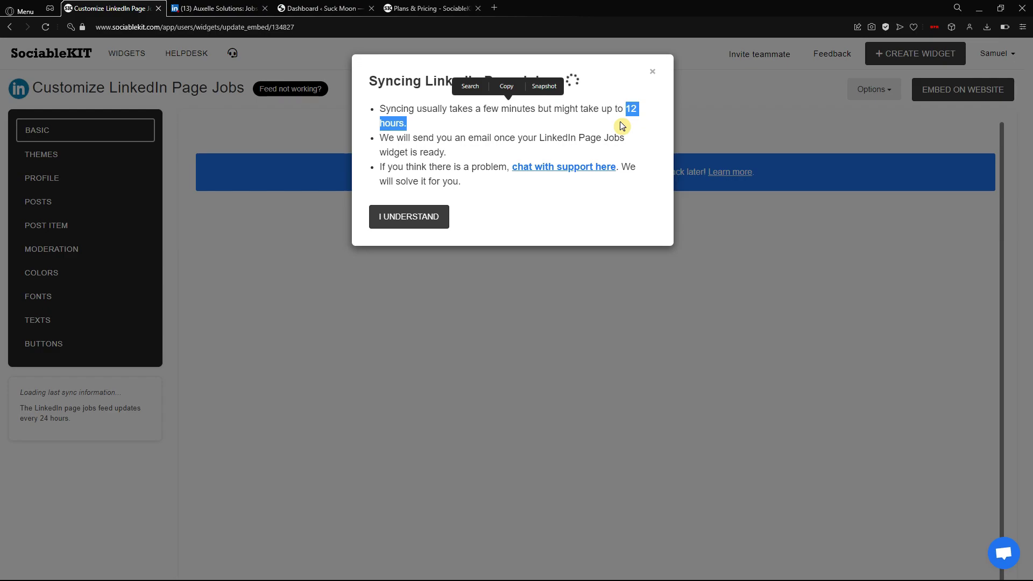
click(619, 125)
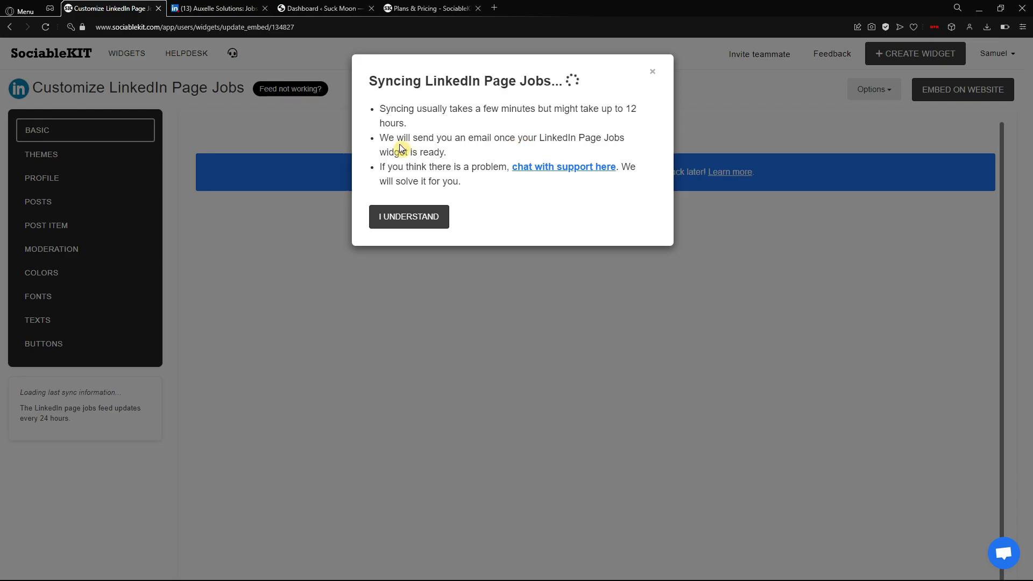
drag(379, 138, 494, 155)
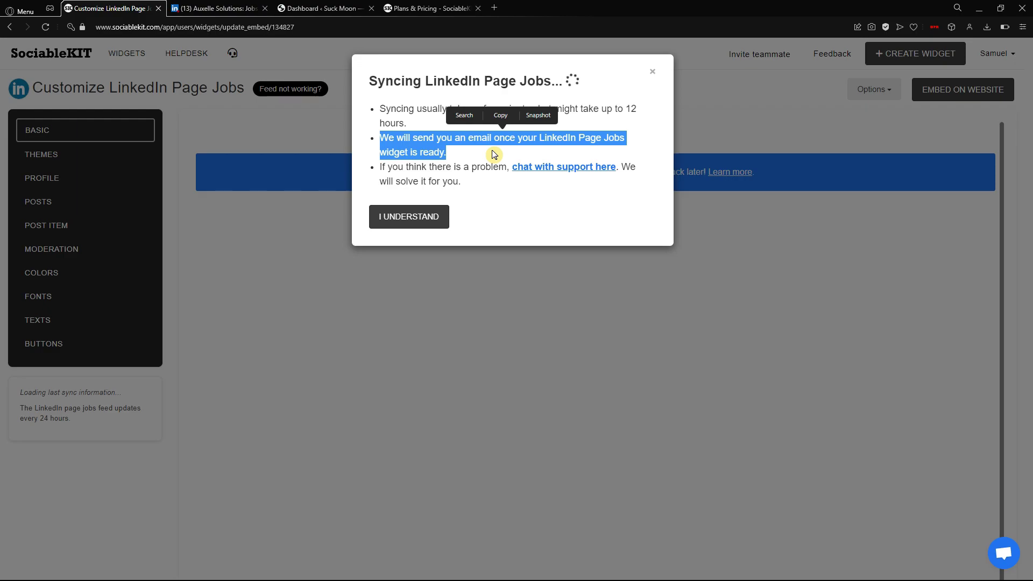
click(493, 155)
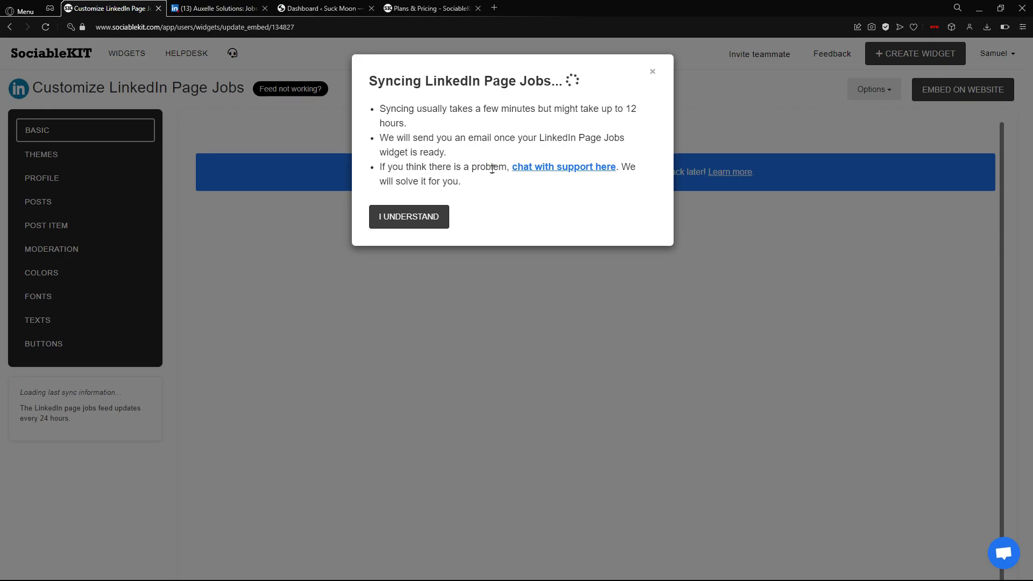
drag(510, 166, 619, 166)
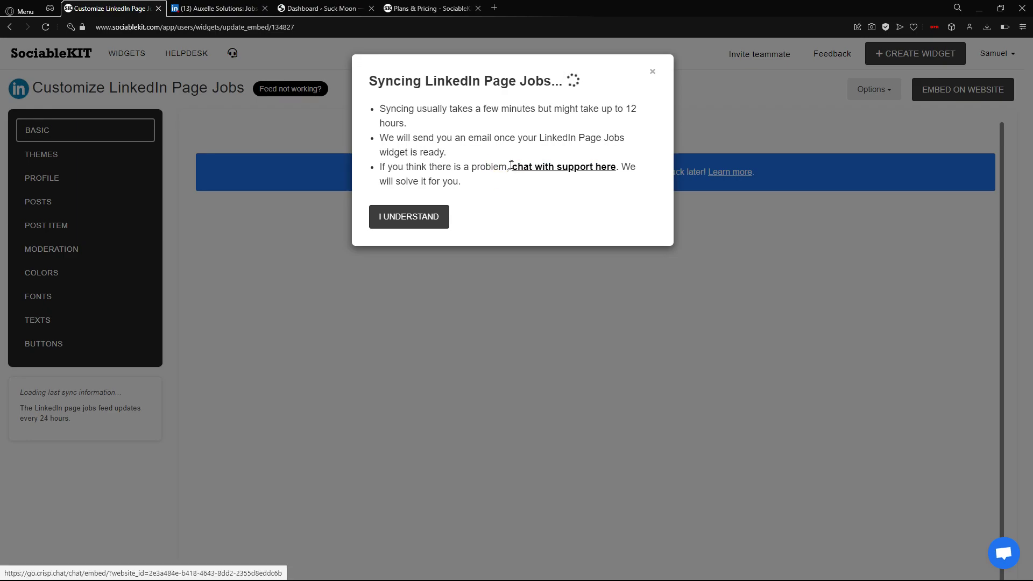
click(568, 185)
click(415, 217)
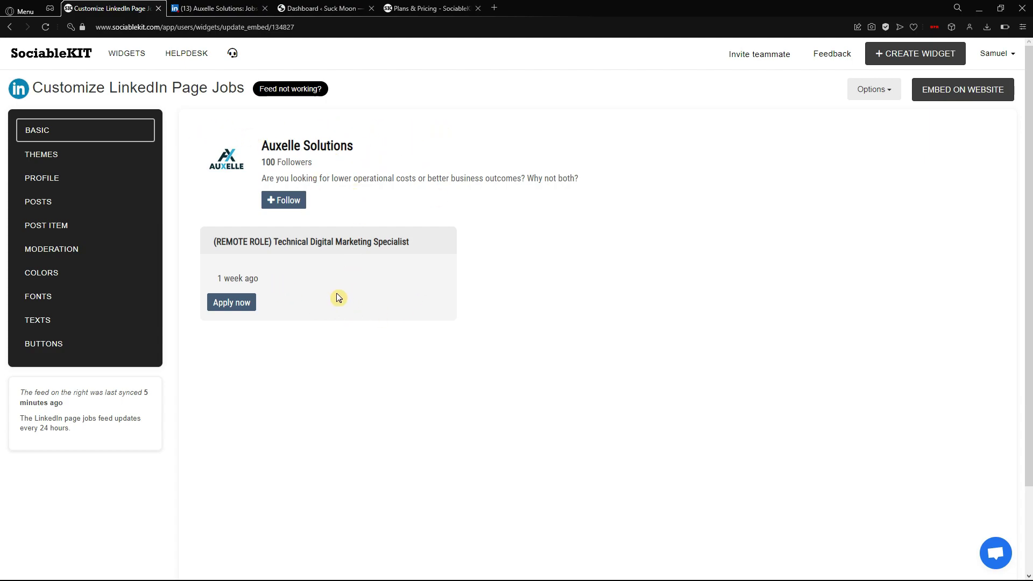
Compare the job post in the widget preview with the recently posted job on the Auxelle Solutions LinkedIn page.
drag(341, 302, 214, 239)
click(380, 308)
click(231, 8)
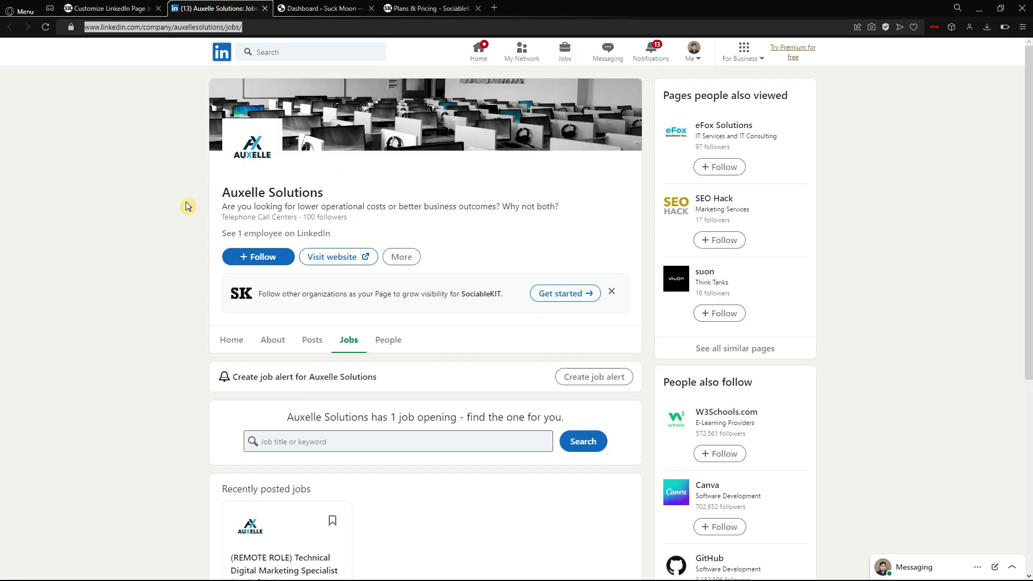
scroll(187, 206, down, 4)
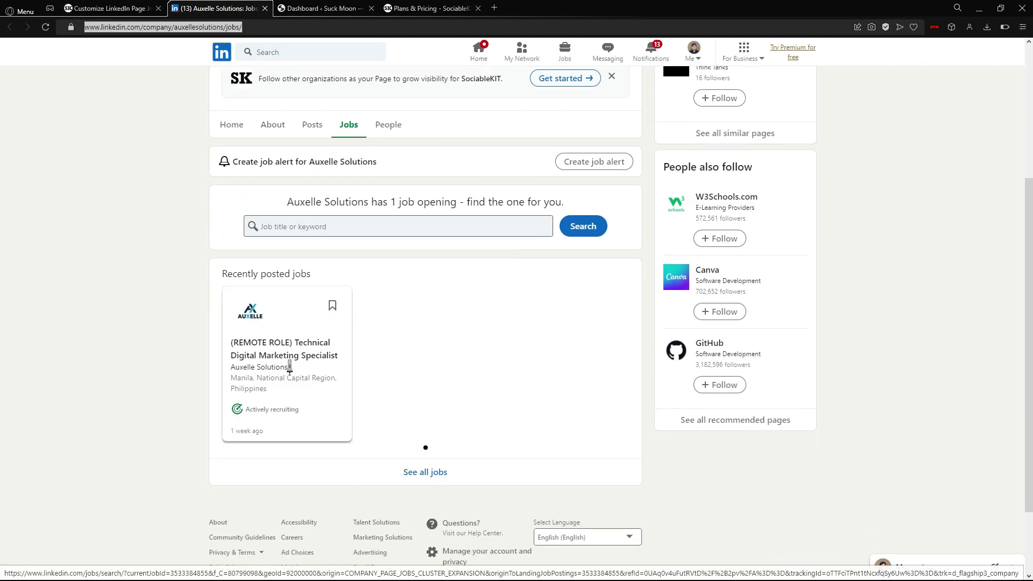
click(318, 402)
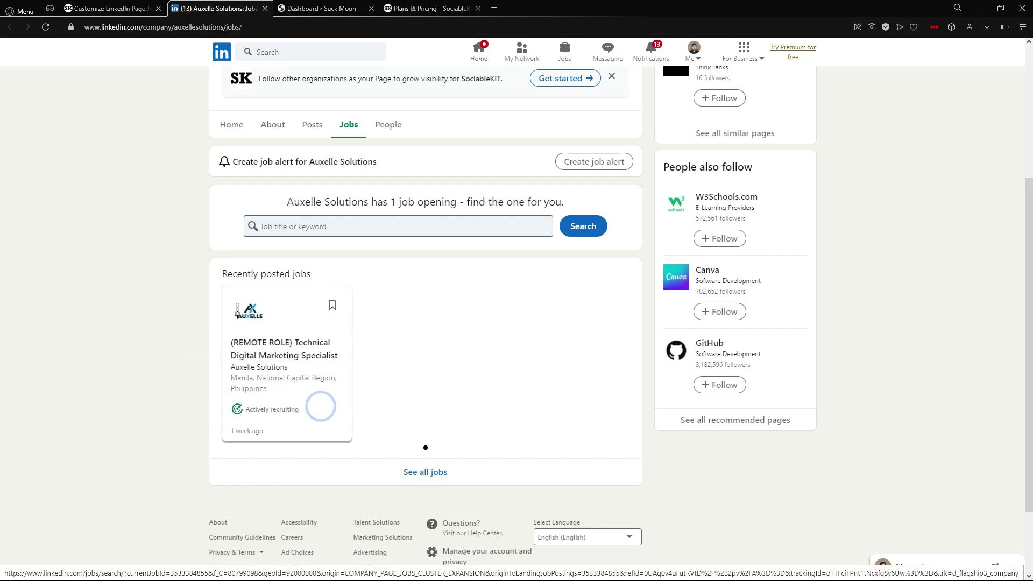
key(ctrl+shift+Tab)
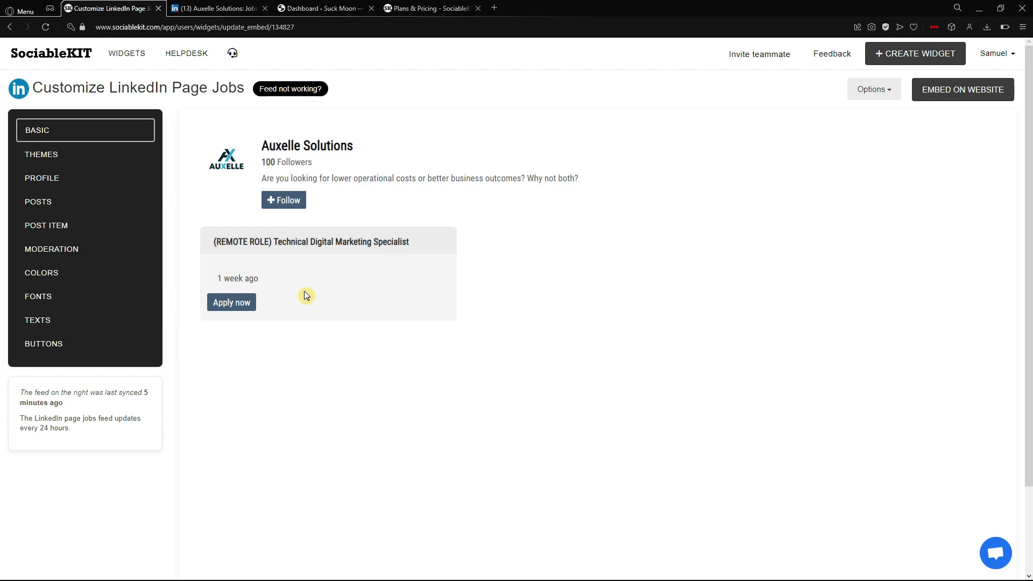
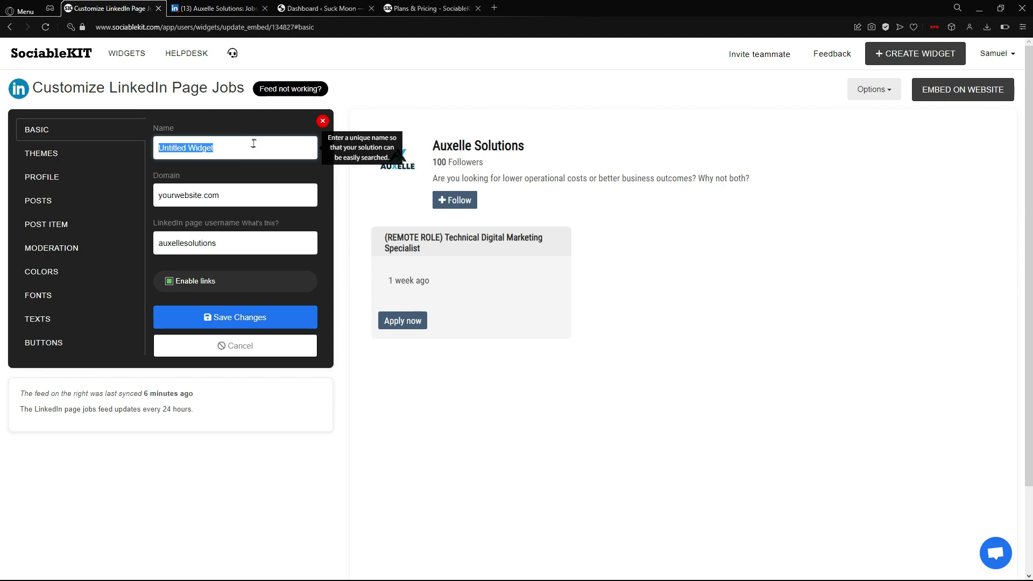
Name the widget LINKEDIN PAGE JOBS and save the change.
key(Caps_Lock)
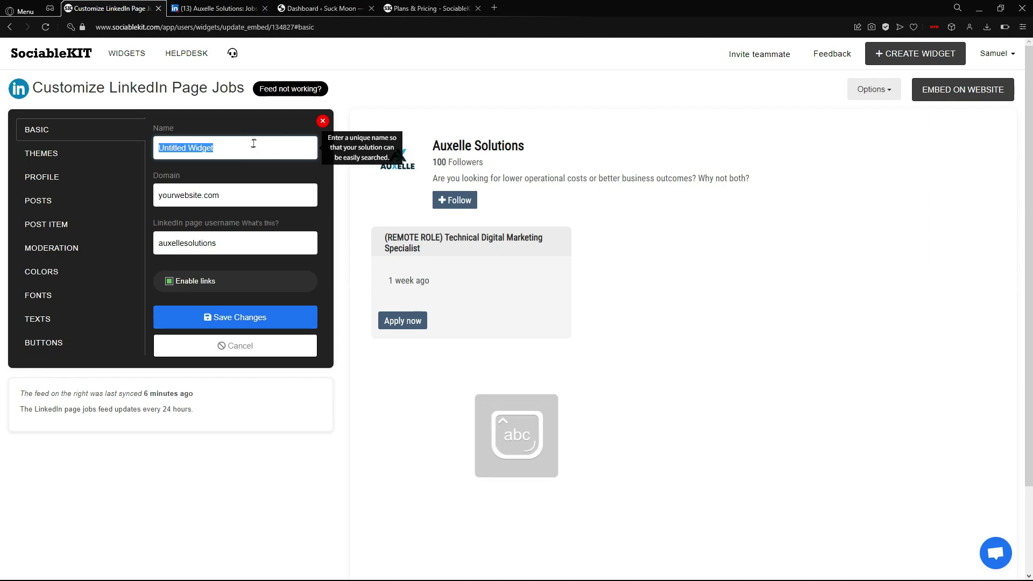
text(LINKEDIN PW)
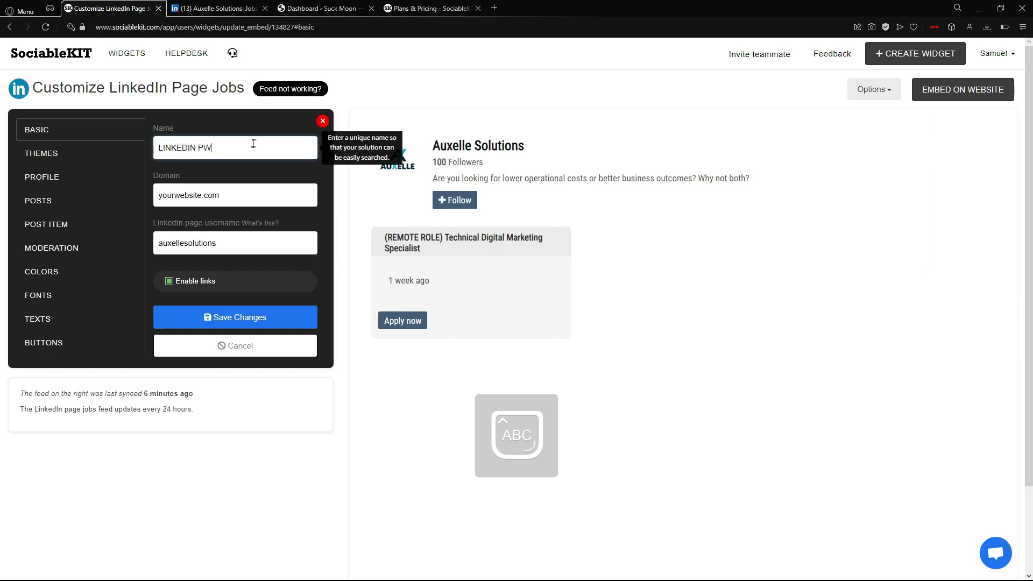
key(BackSpace)
text(AGE JOBS)
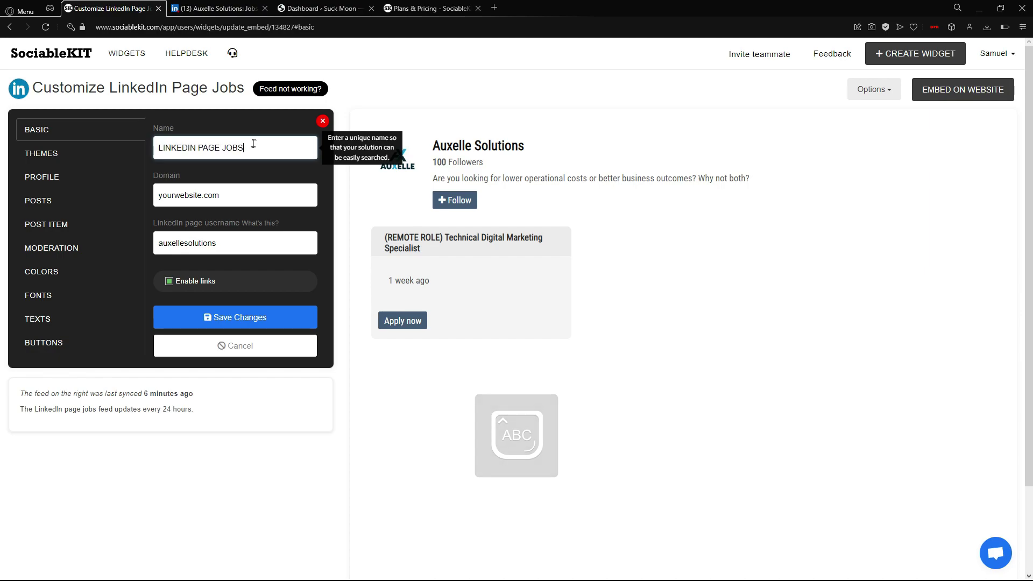
click(280, 324)
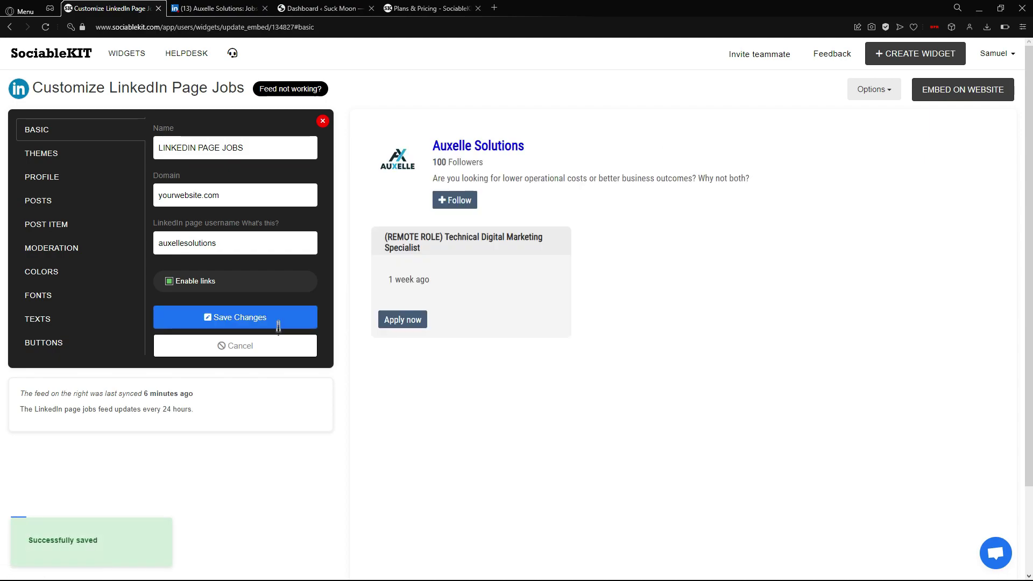
Try the Masikap color theme, then switch to Maagap Theme, save it and check the description and job post in the preview.
click(101, 155)
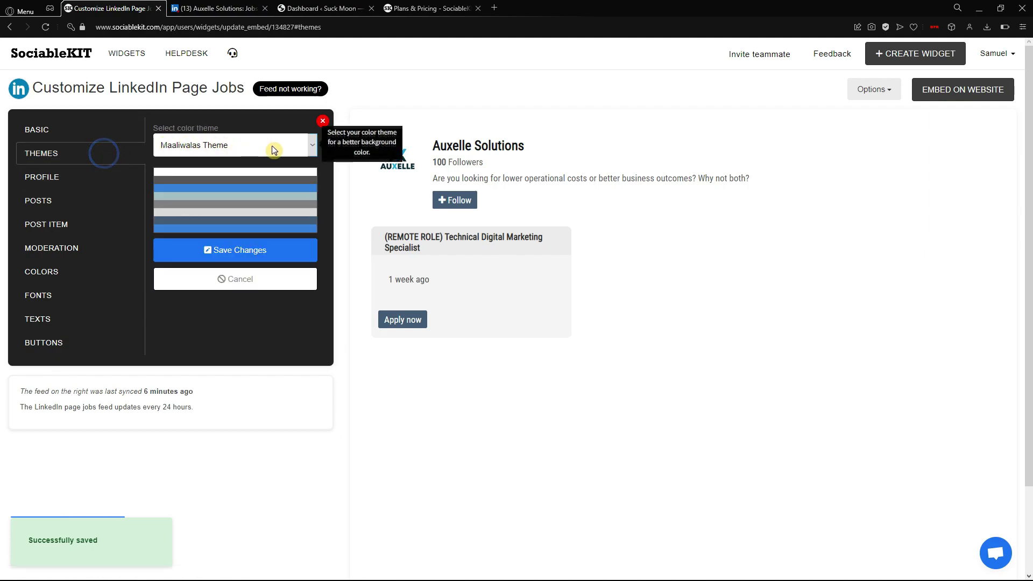
click(314, 143)
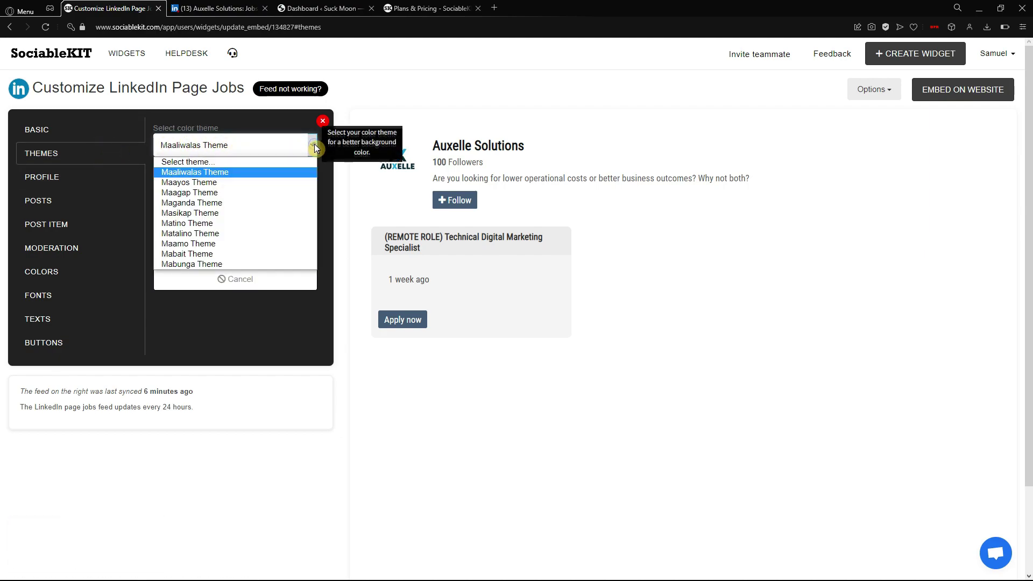
click(295, 212)
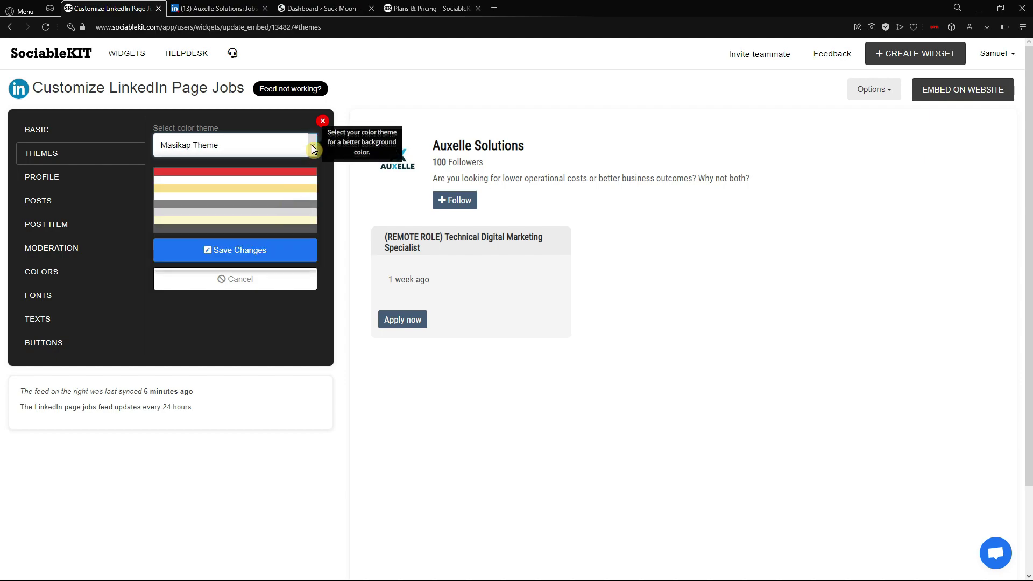
click(311, 144)
click(295, 195)
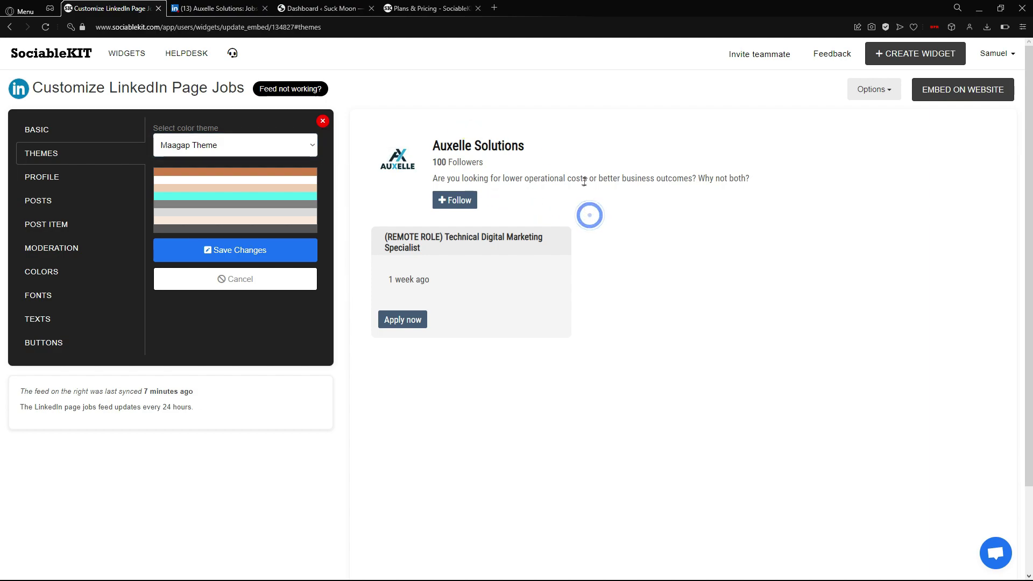
click(273, 253)
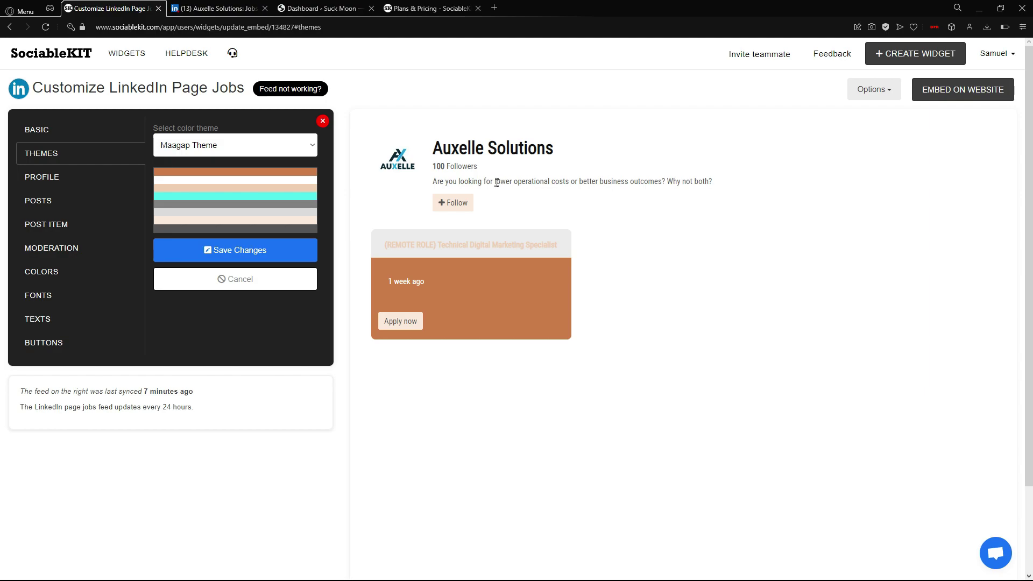
drag(496, 183, 473, 316)
click(436, 327)
Set the widget's color theme to Maaliwalas Theme and save the change.
click(300, 149)
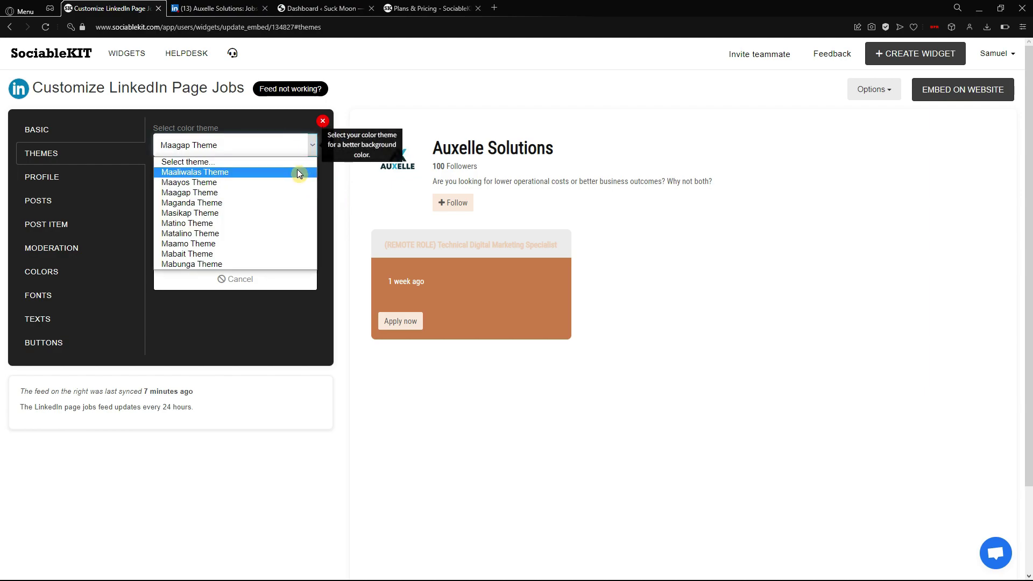
click(297, 172)
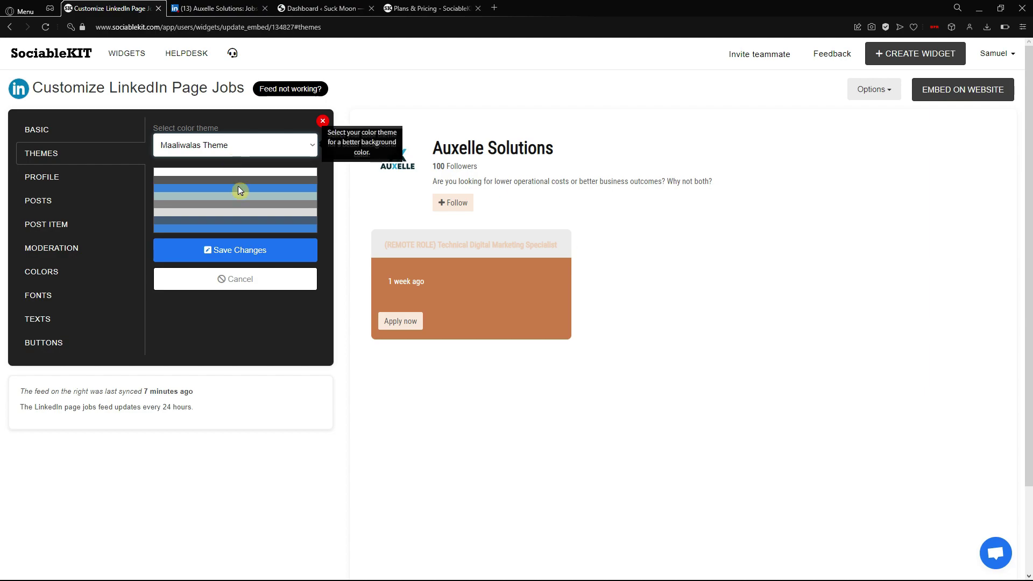
click(256, 250)
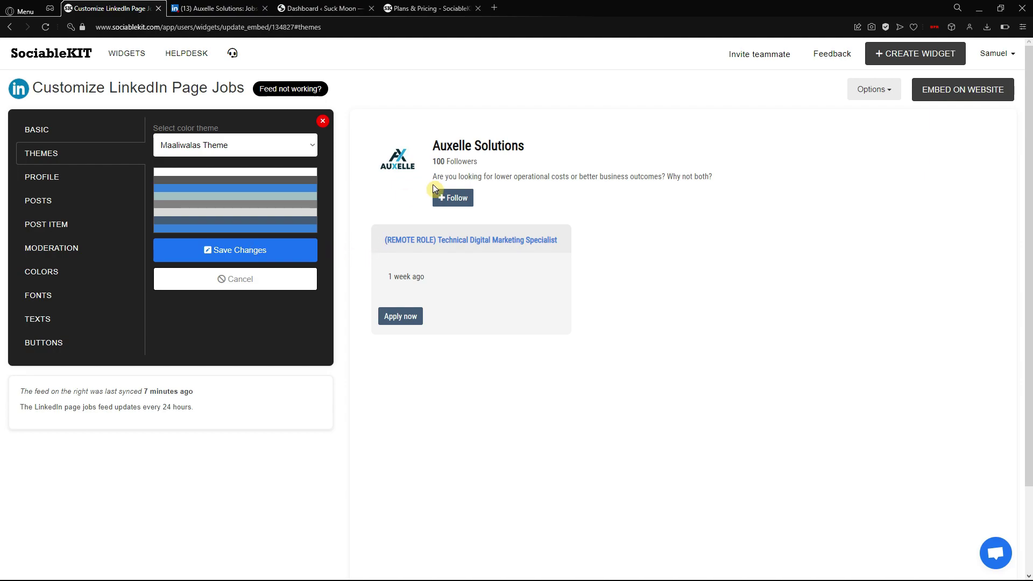
Turn the profile picture display off and back on in the widget's profile settings.
click(74, 178)
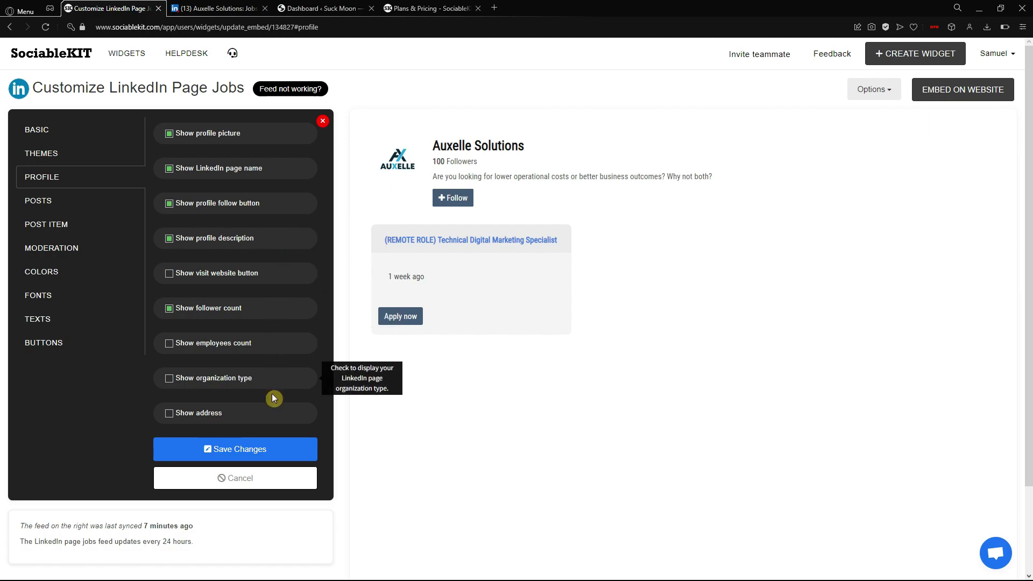
click(254, 124)
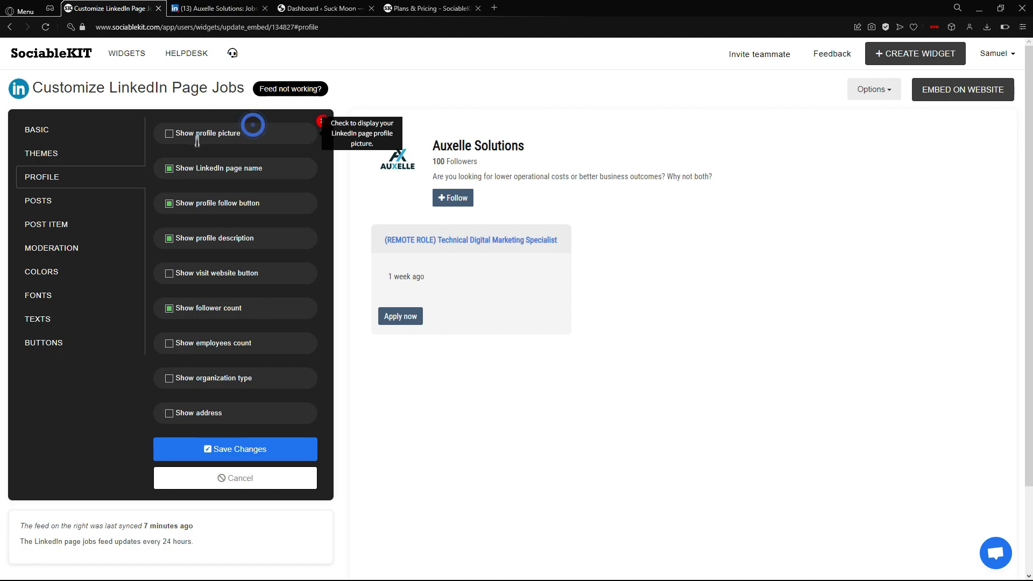
click(197, 139)
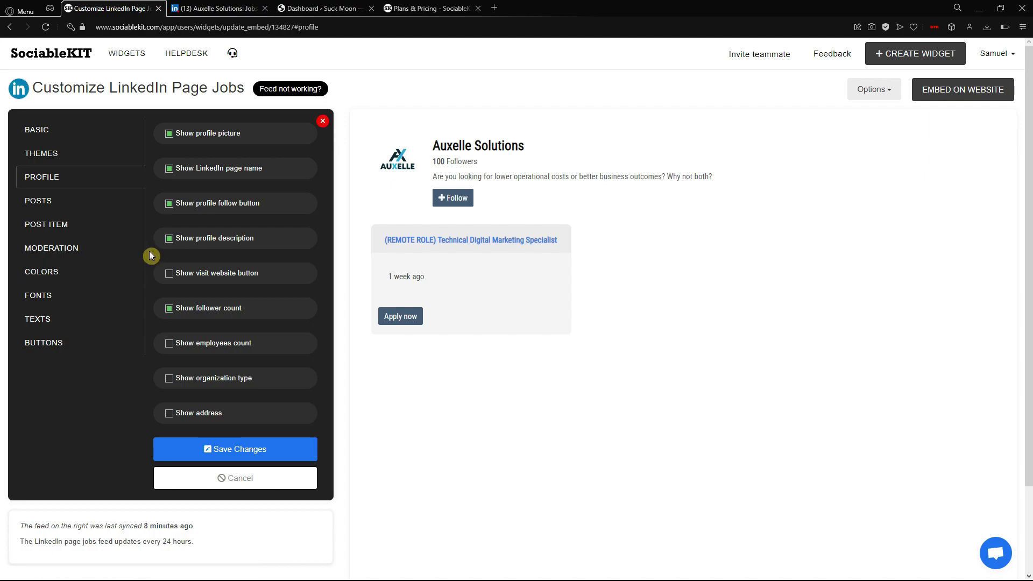
Set the number of displayed job posts to 5 and save the change.
click(117, 208)
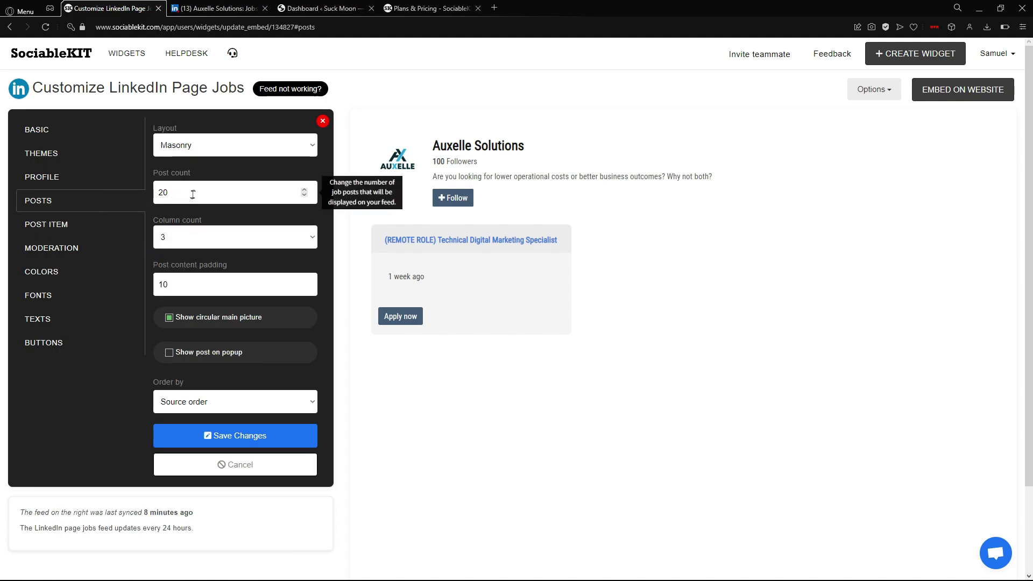
drag(191, 193, 156, 200)
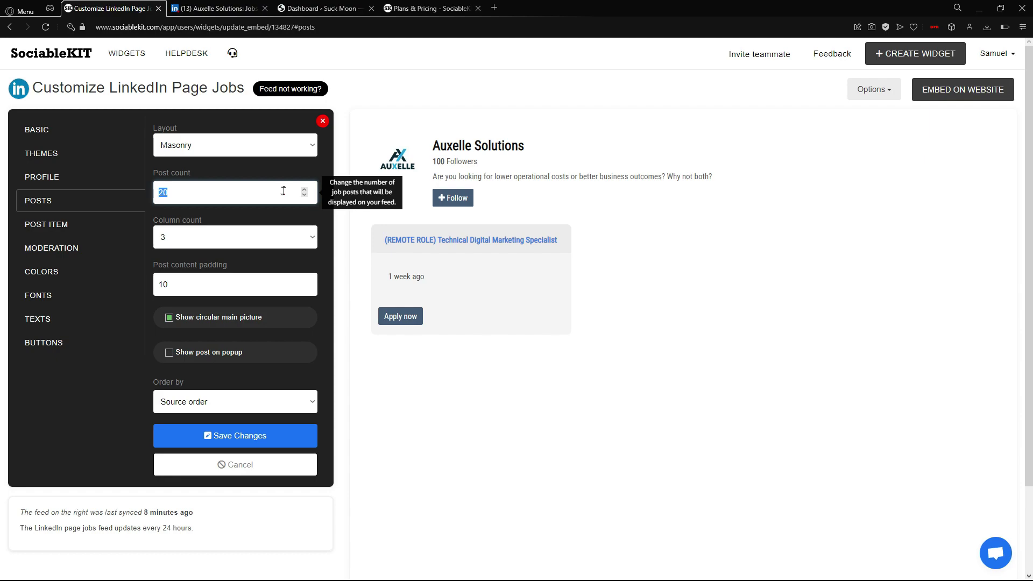
text(5)
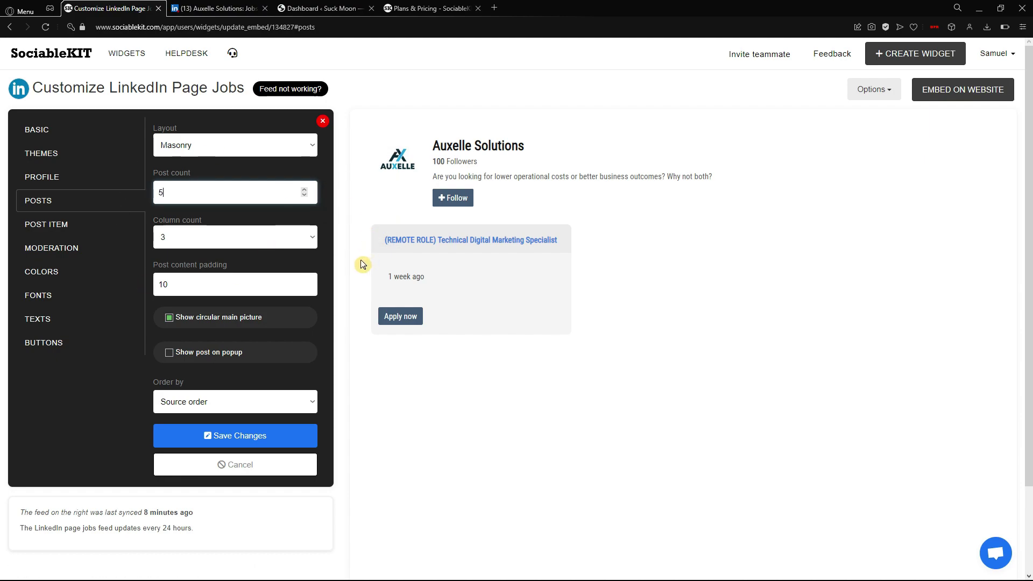
click(262, 430)
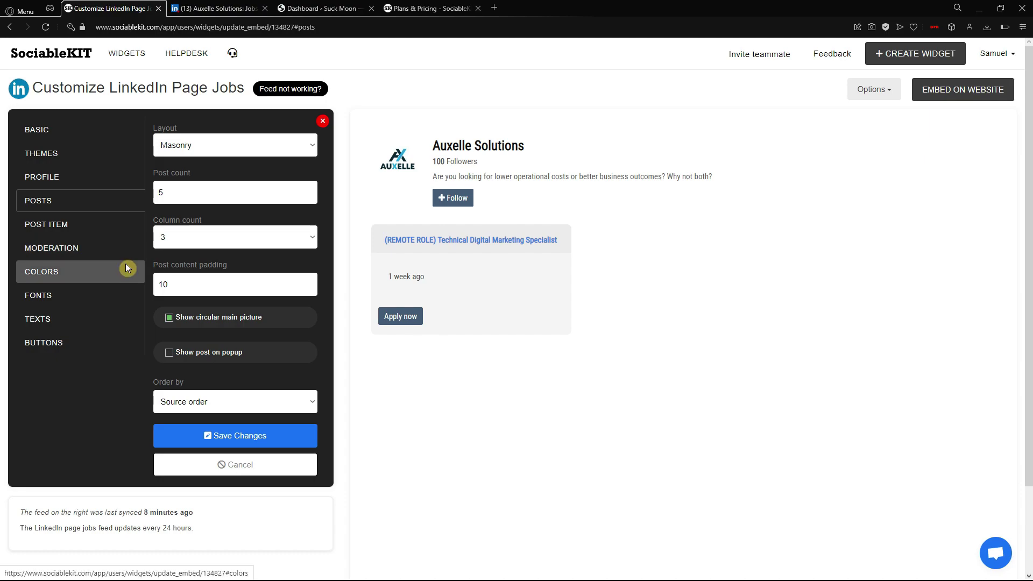
Set the feed background color to #fffffa, the feed font color to #55555a and the feed link color to #10101a.
click(125, 265)
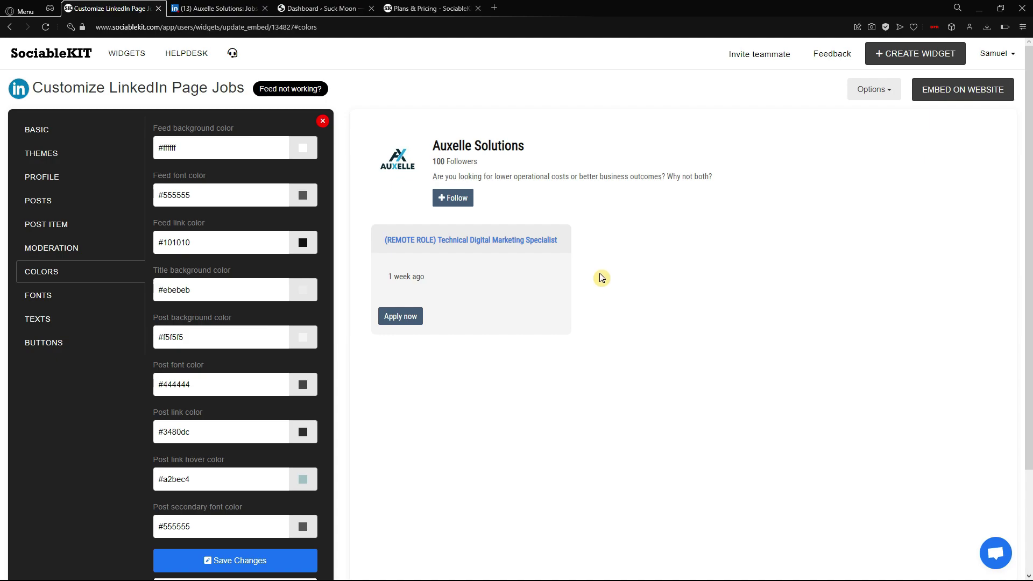
click(303, 150)
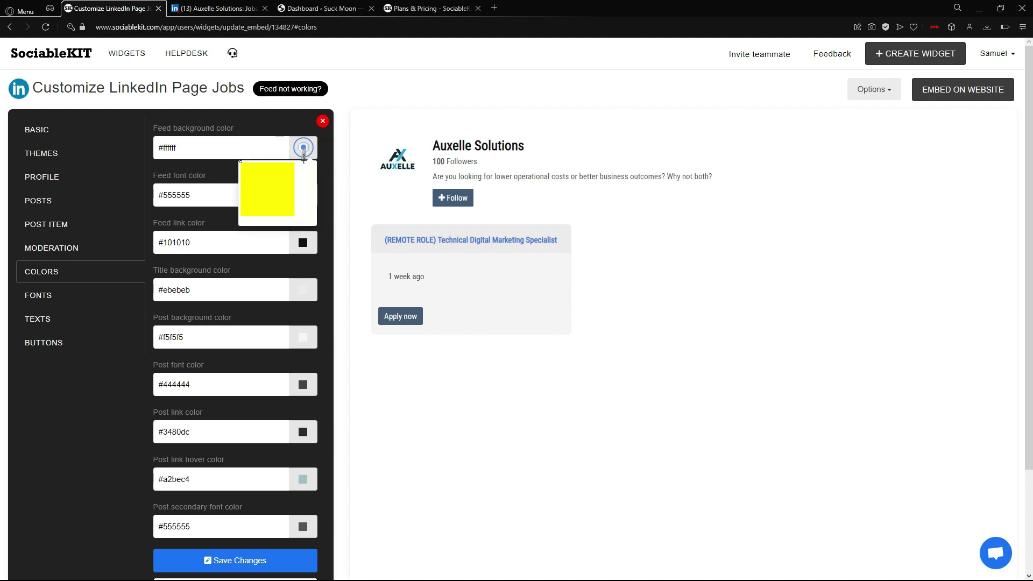
click(241, 168)
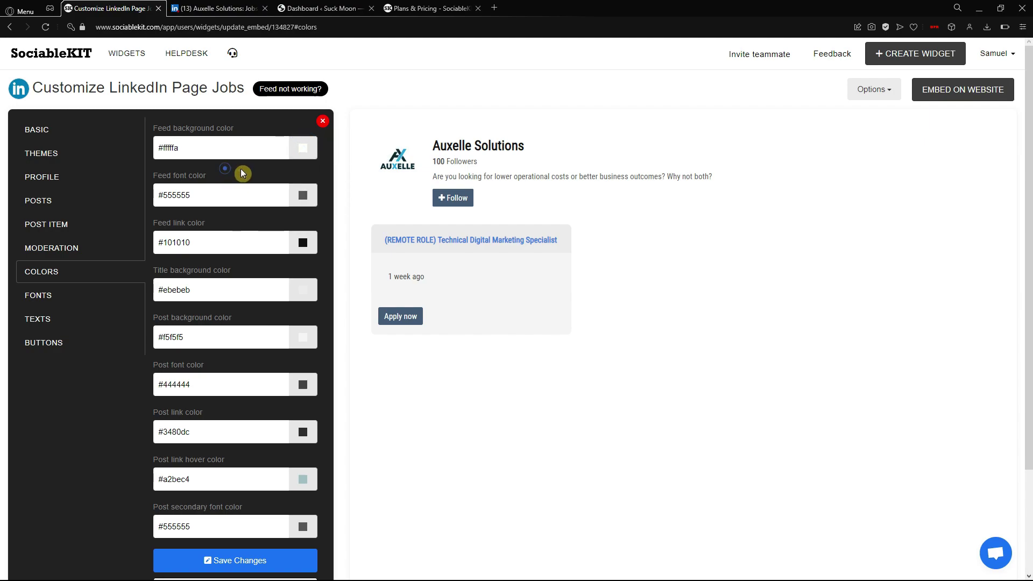
click(303, 199)
click(220, 180)
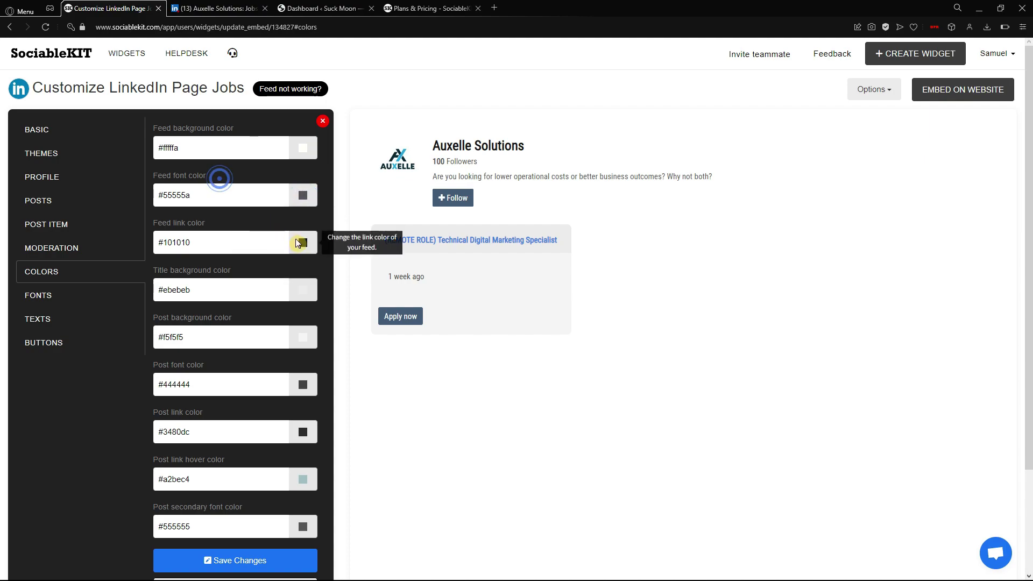
click(303, 242)
click(254, 212)
Set the title background color to #ebebea and the post background color to #f5f5fa.
click(307, 286)
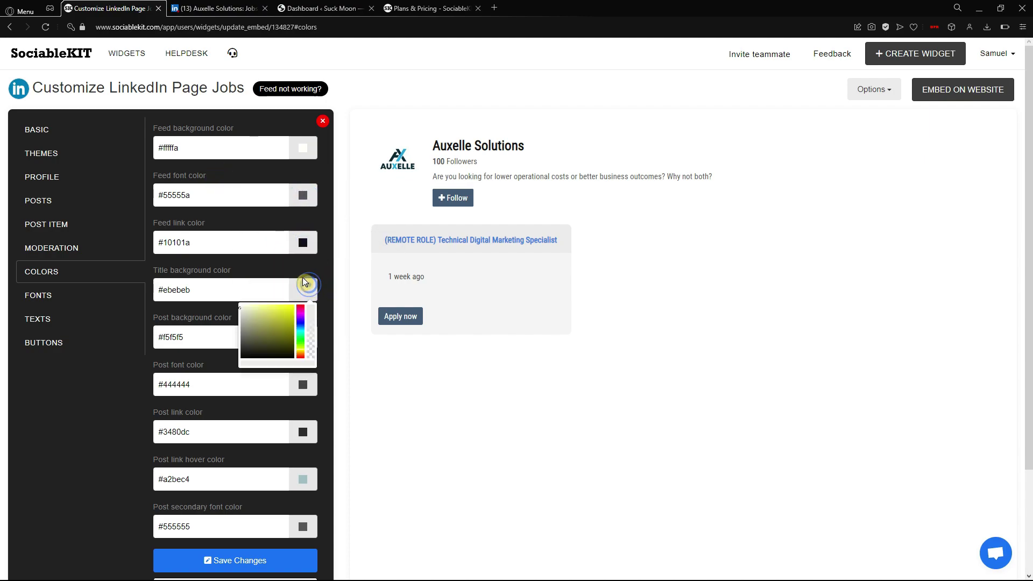
click(294, 259)
click(303, 337)
click(316, 313)
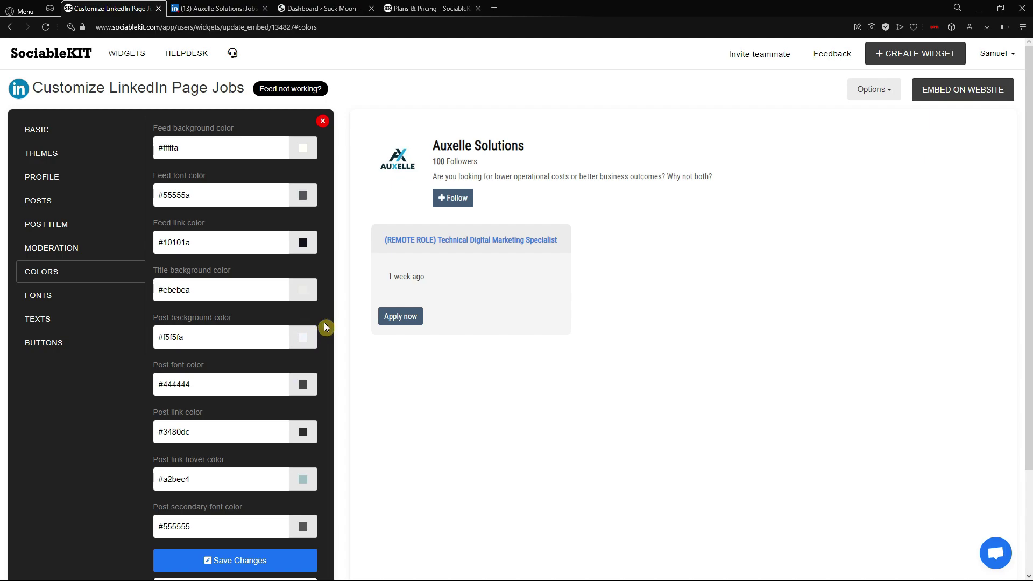
Change the widget's font family to Century Gothic, sans-serif, save it, and check the description and job post text in the preview.
click(129, 296)
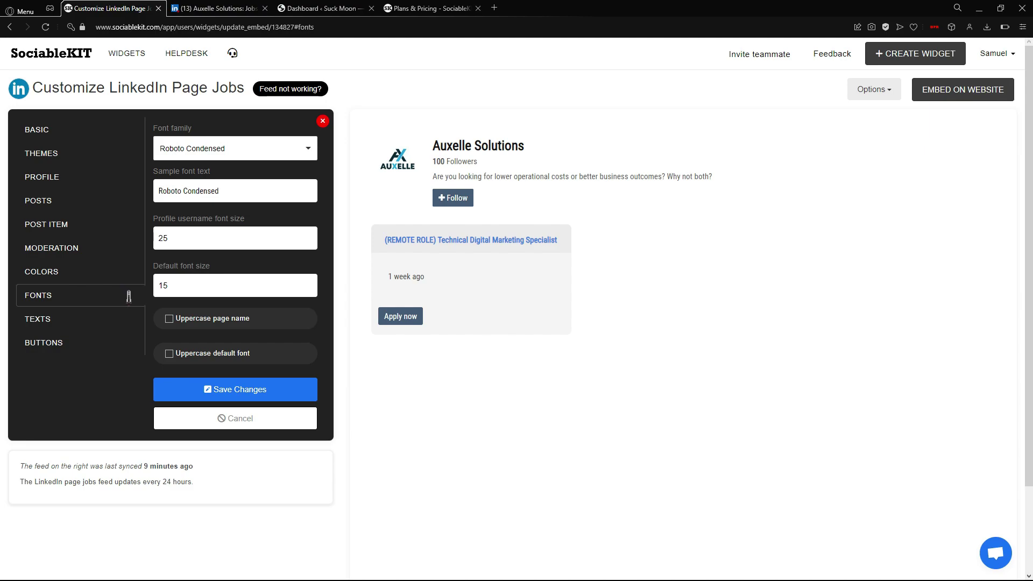
click(235, 156)
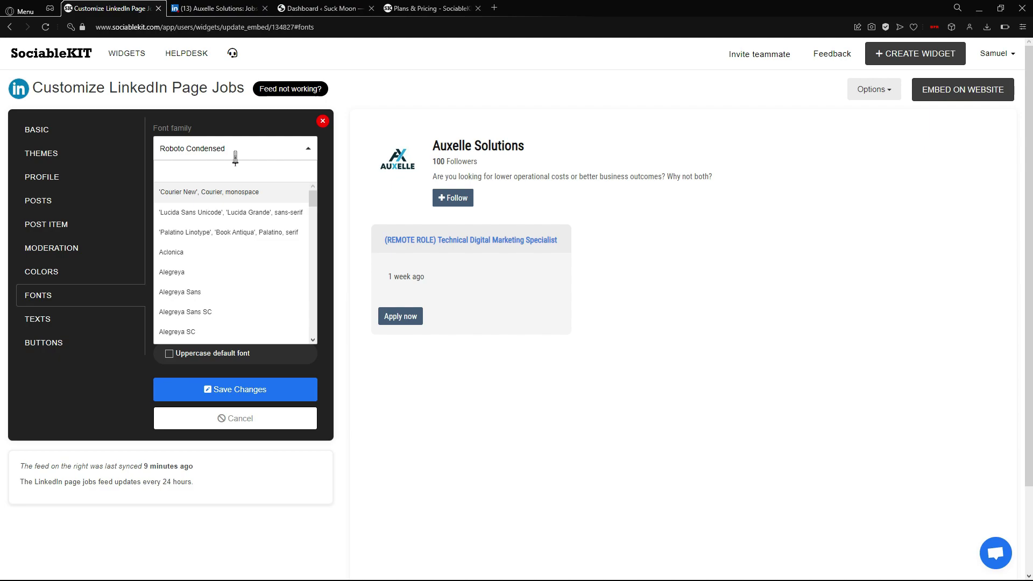
text(CENTU)
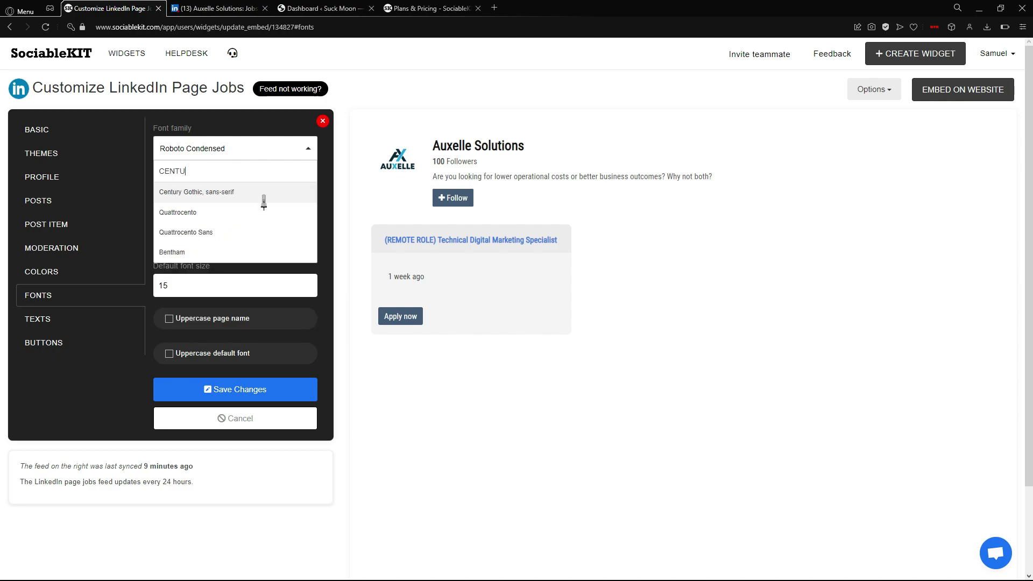
click(263, 195)
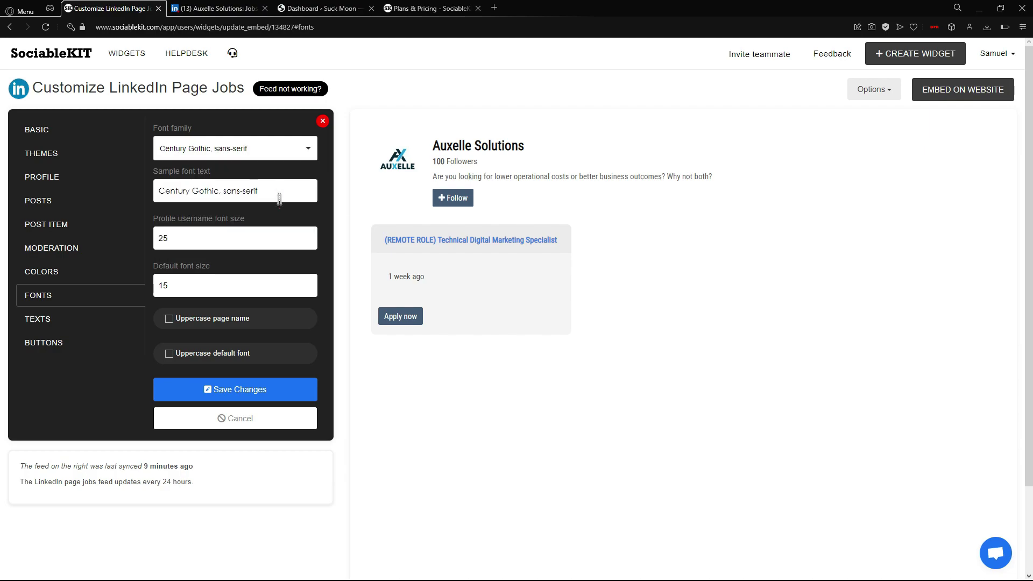
click(279, 391)
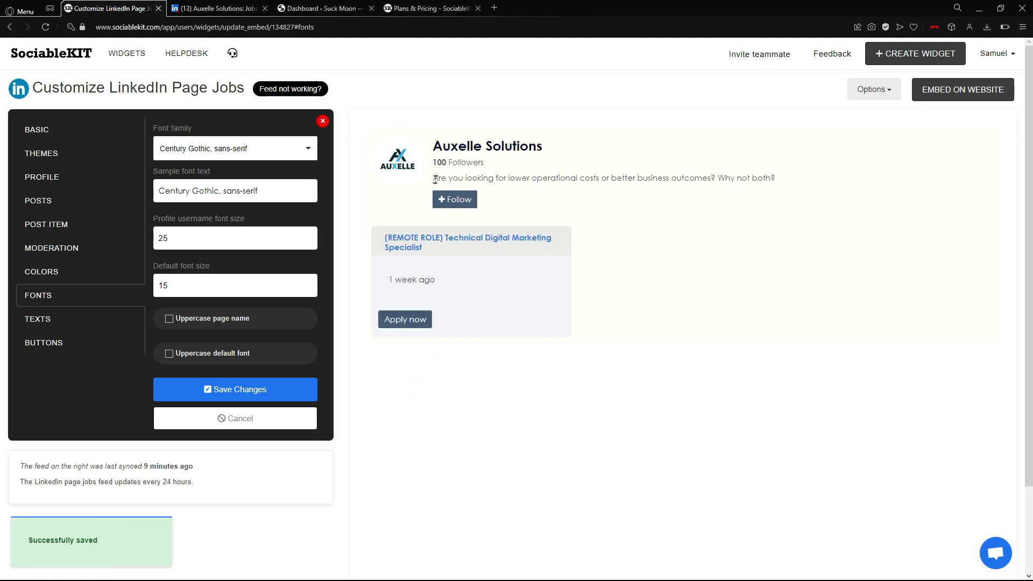
drag(433, 178, 778, 186)
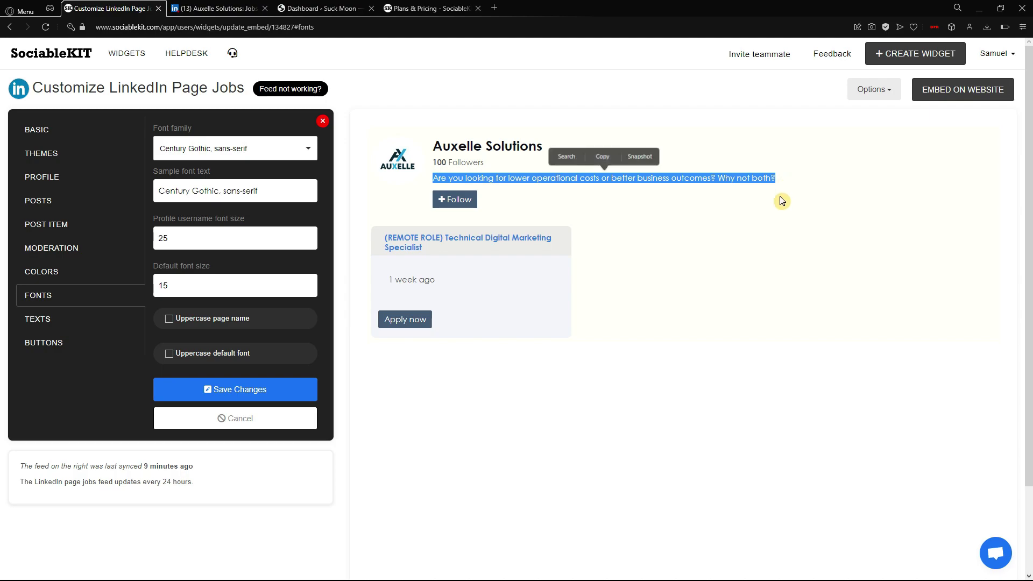
click(778, 198)
triple_click(462, 283)
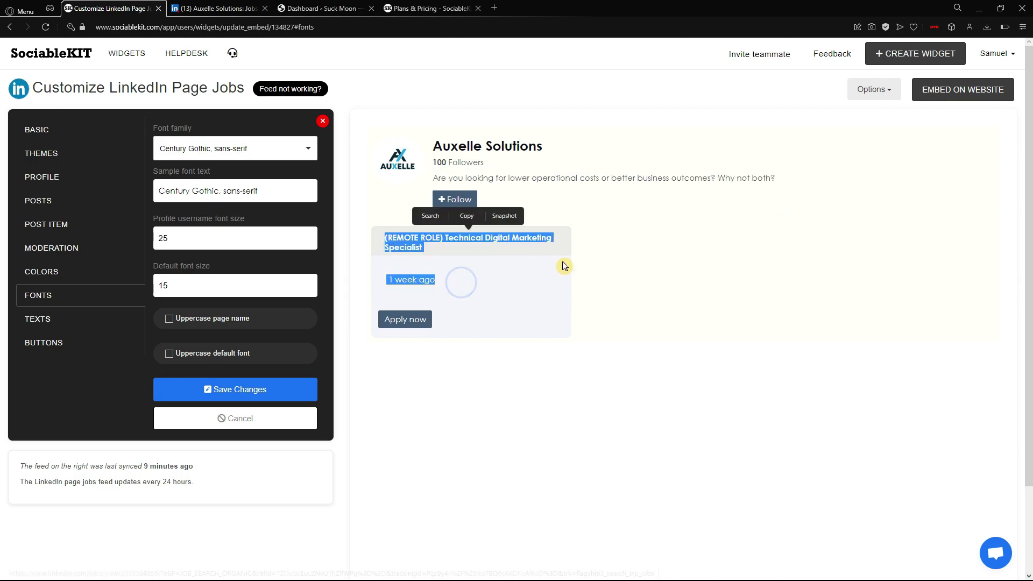
click(615, 264)
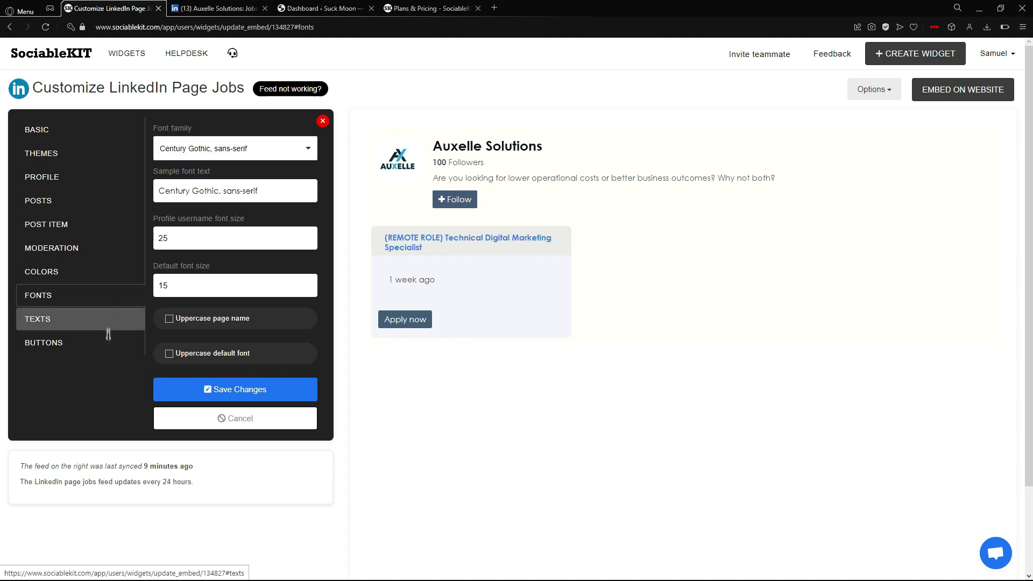
Set the widget's button background color to #435b7a and the button text color to #fffffa.
click(114, 318)
click(114, 340)
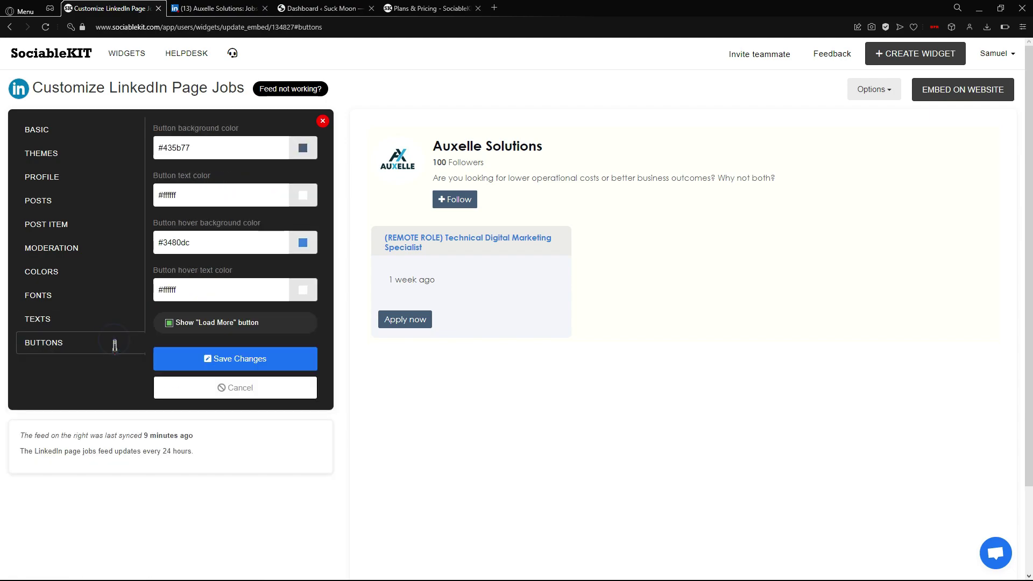
click(303, 150)
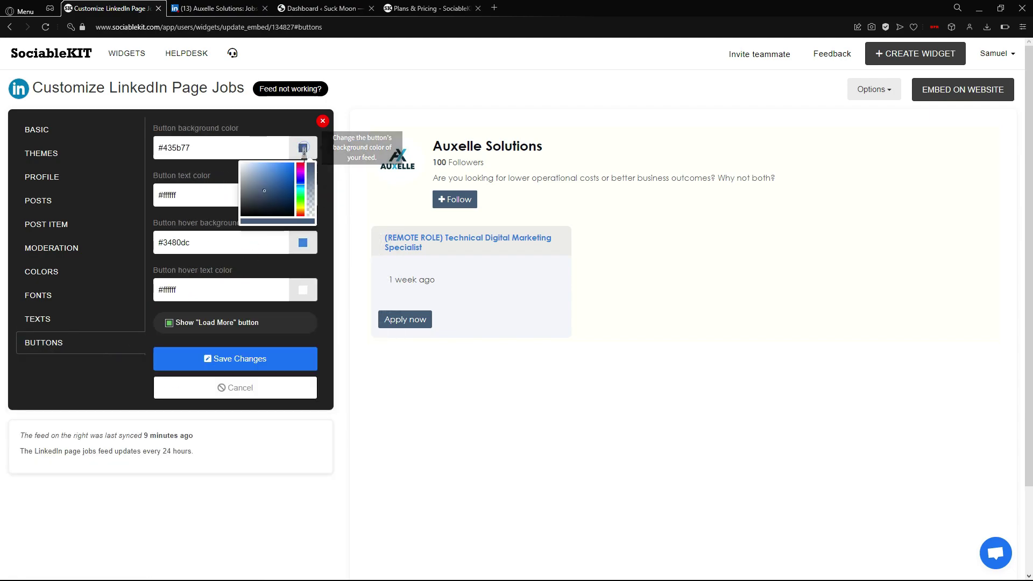
click(310, 199)
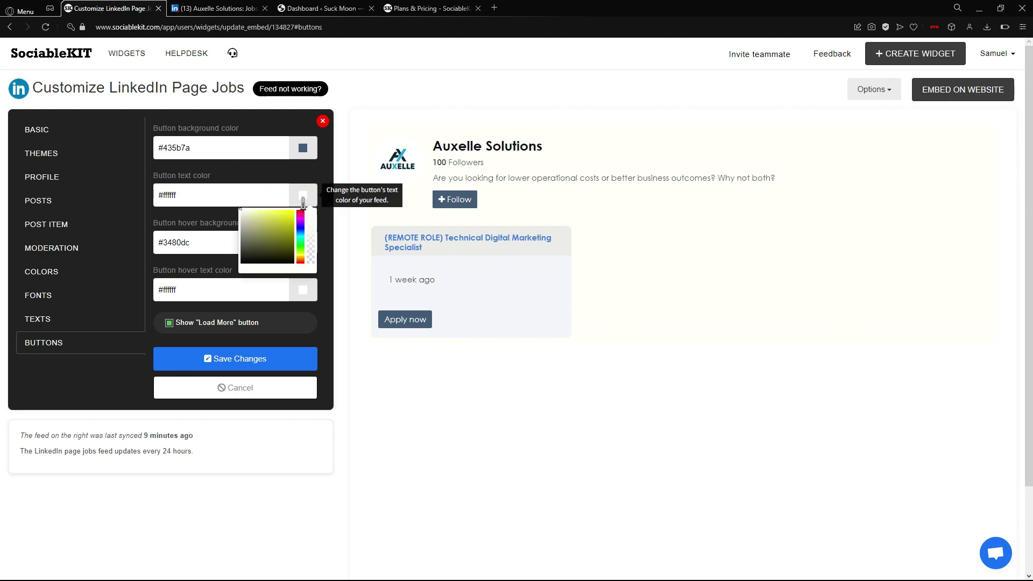
click(260, 176)
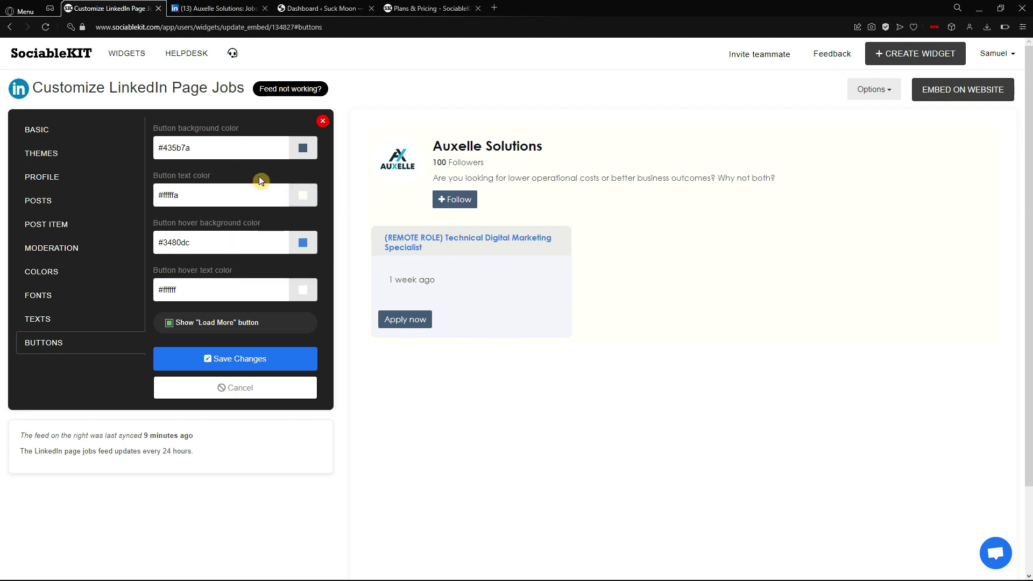
Set the button hover background color to #3480da and the hover text color to #fffffa, and save the widget changes.
click(302, 242)
click(284, 219)
click(303, 290)
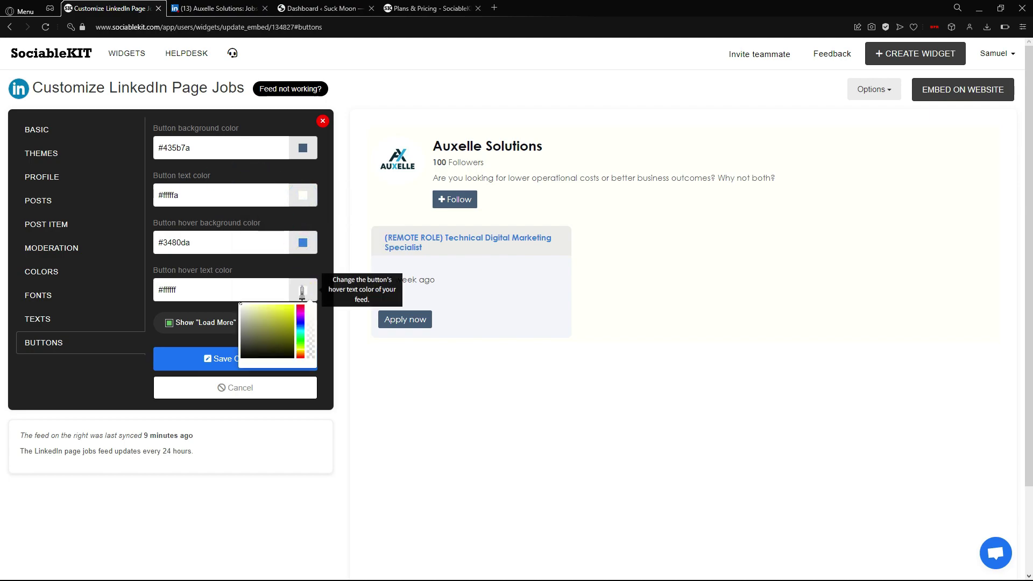
click(322, 268)
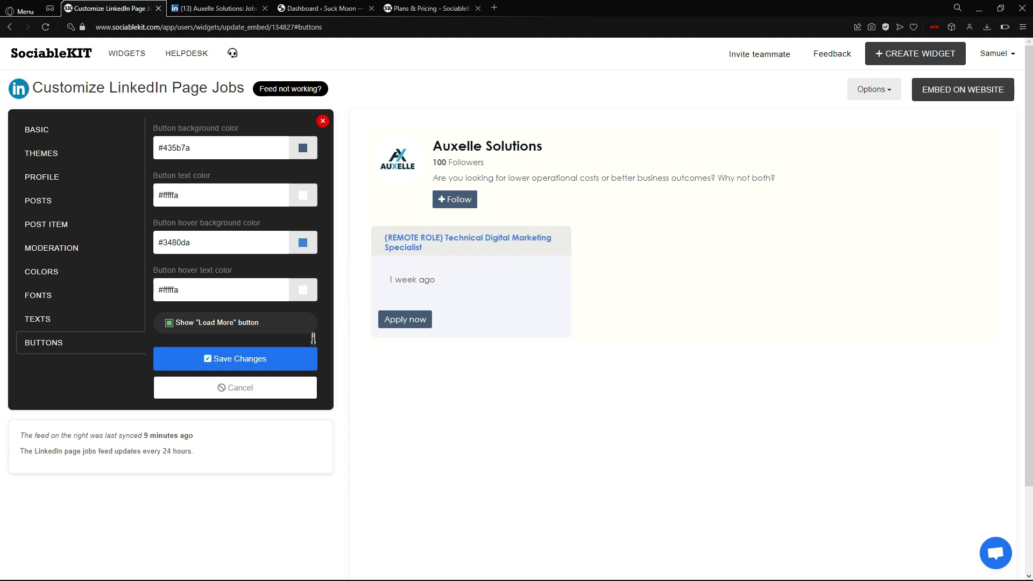
click(310, 363)
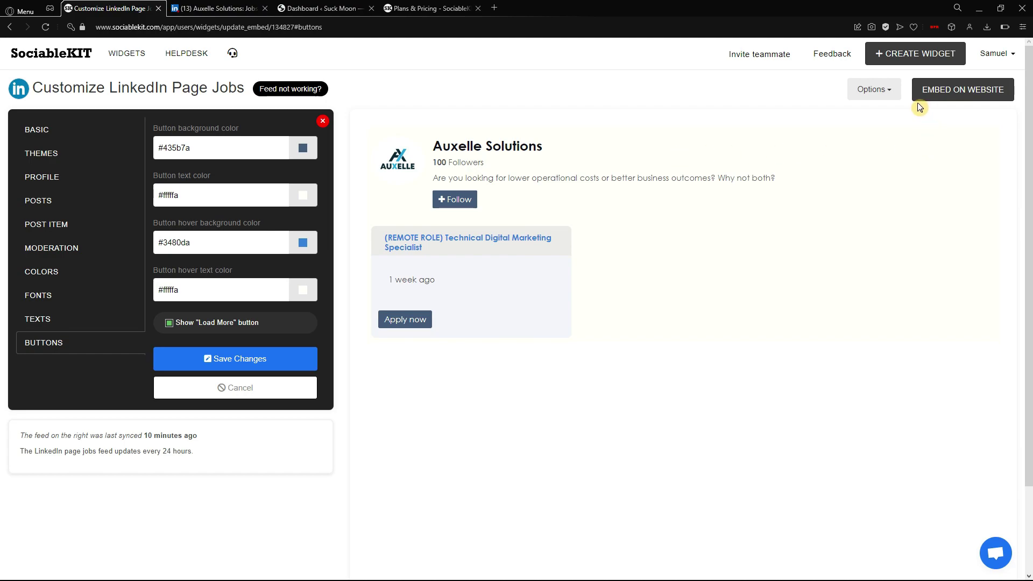
Start embedding the widget on a website, search the website builders for "word" and choose WordPress.
click(961, 89)
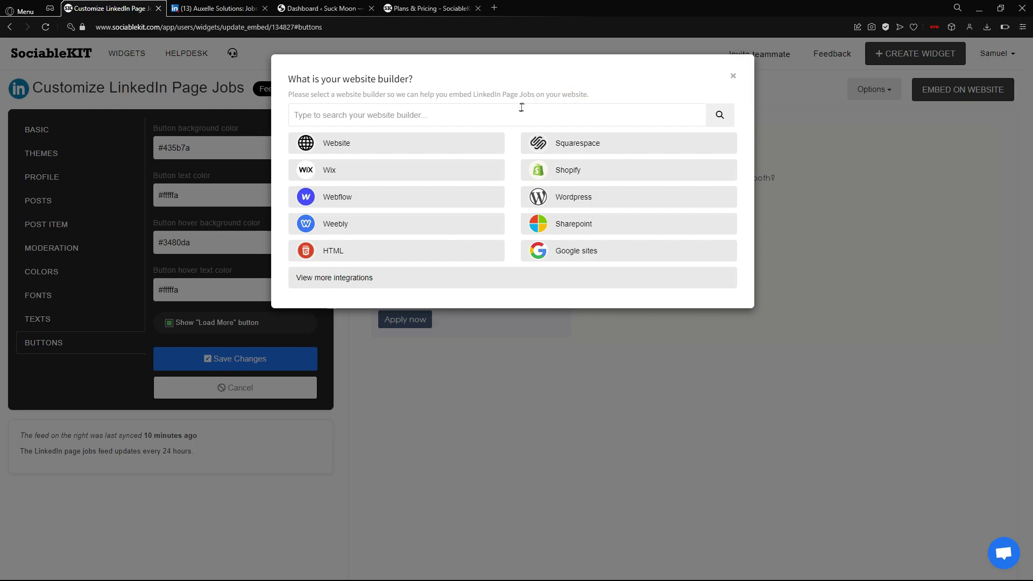
click(458, 112)
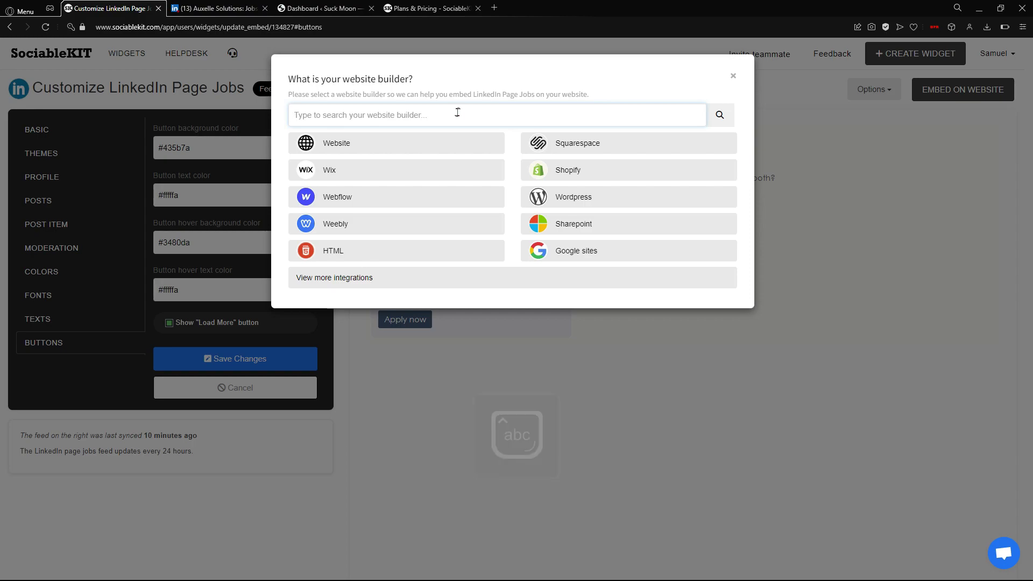
text(wo)
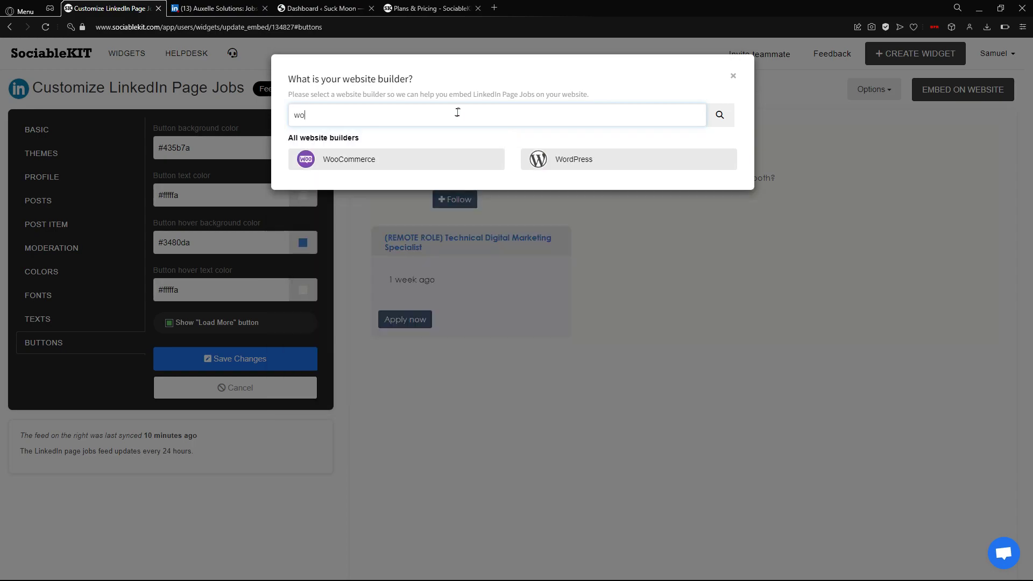
text(rd)
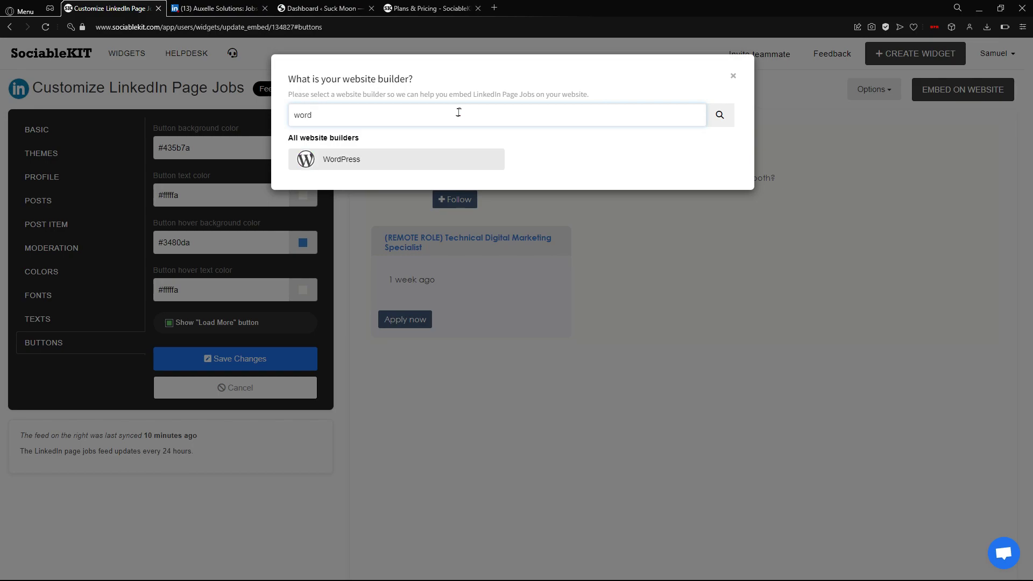
click(425, 159)
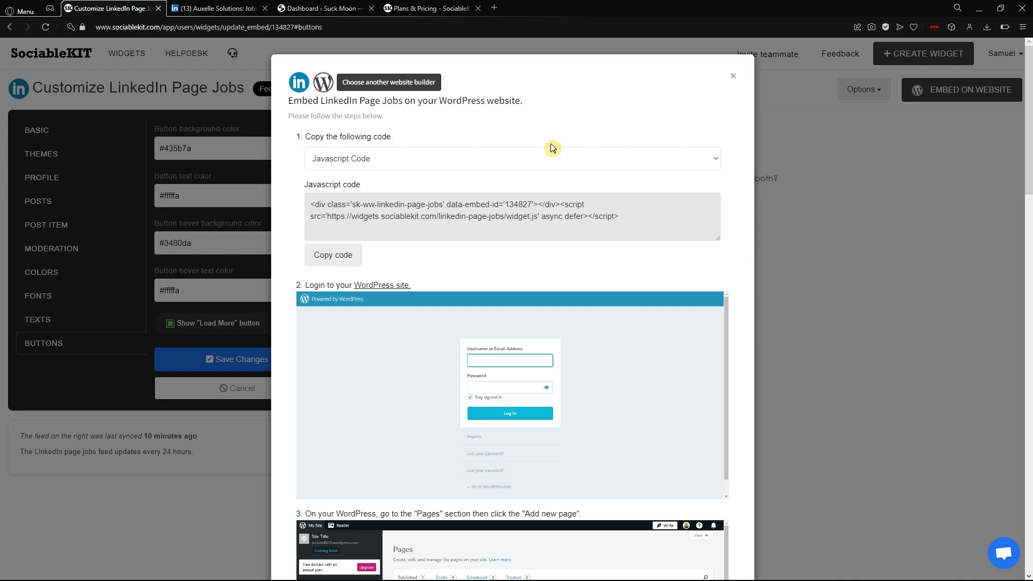
Review the WordPress embedding instructions and copy the widget's embed code as Javascript Code.
scroll(553, 148, down, 10)
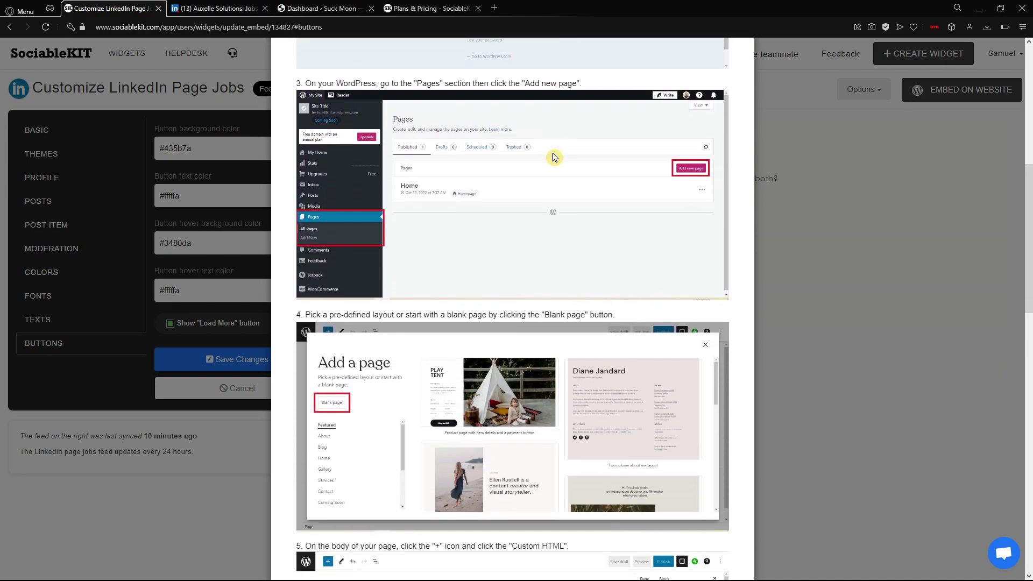
scroll(552, 154, down, 9)
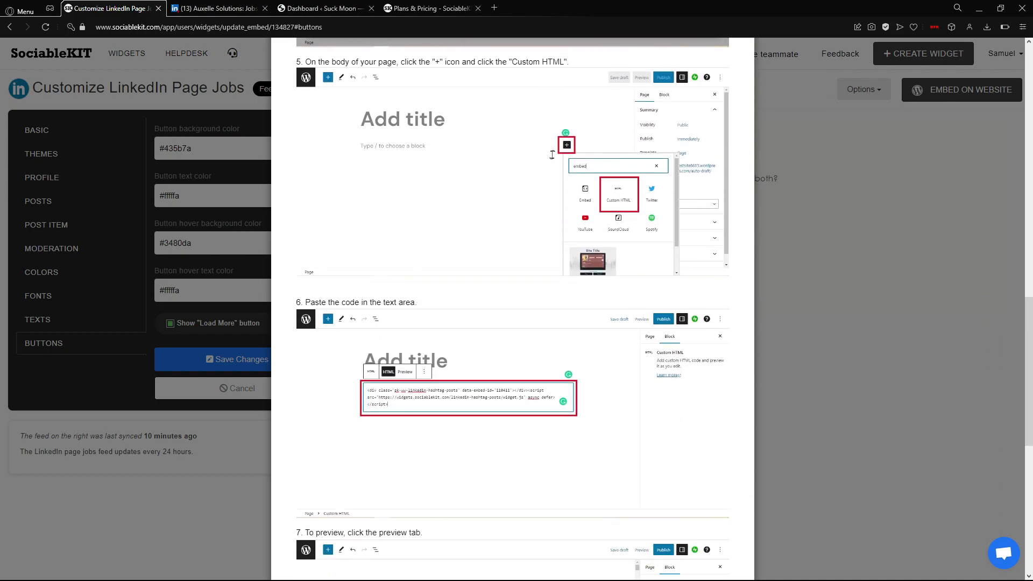
scroll(553, 154, down, 6)
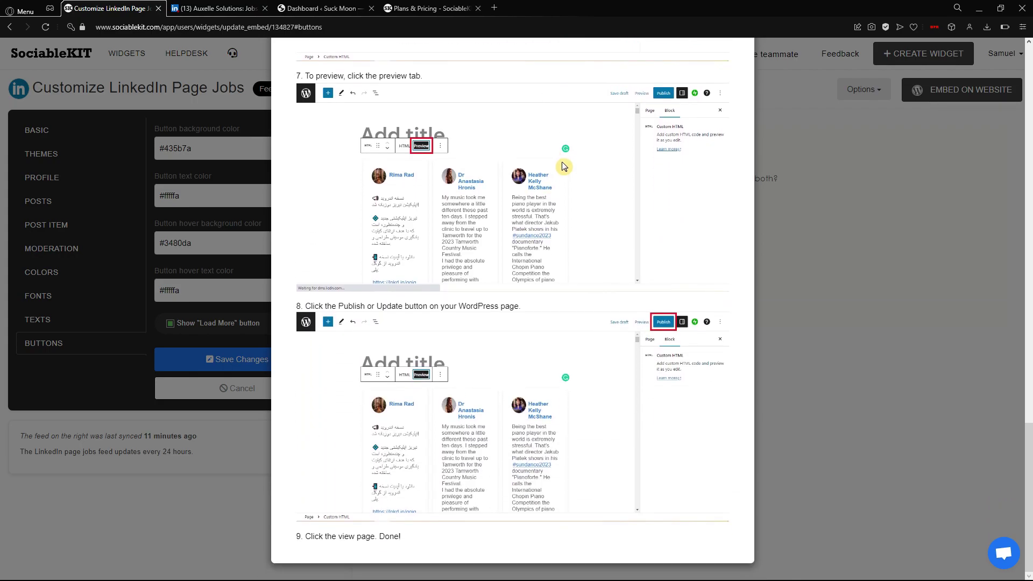
scroll(564, 166, up, 15)
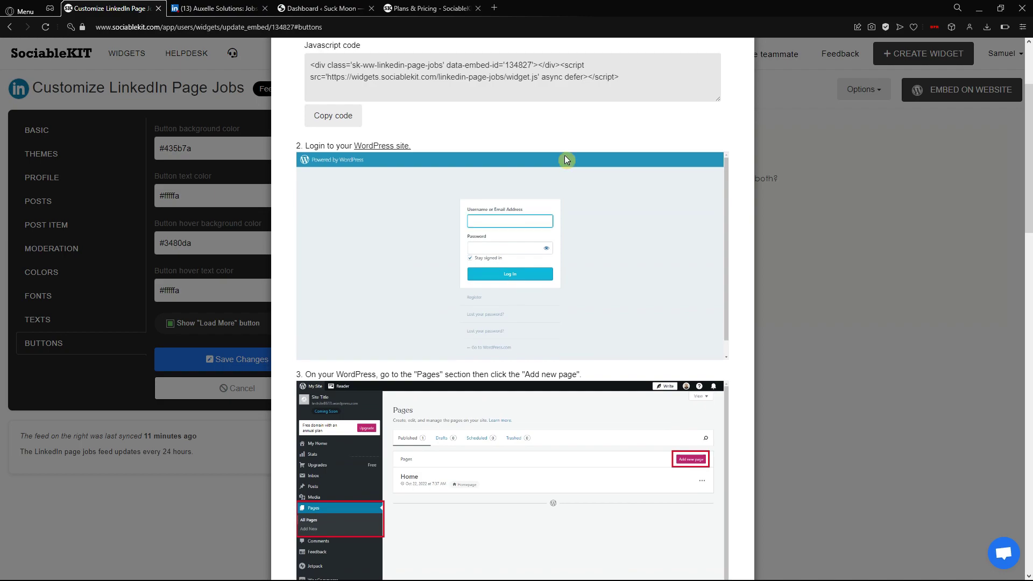
scroll(564, 156, up, 1)
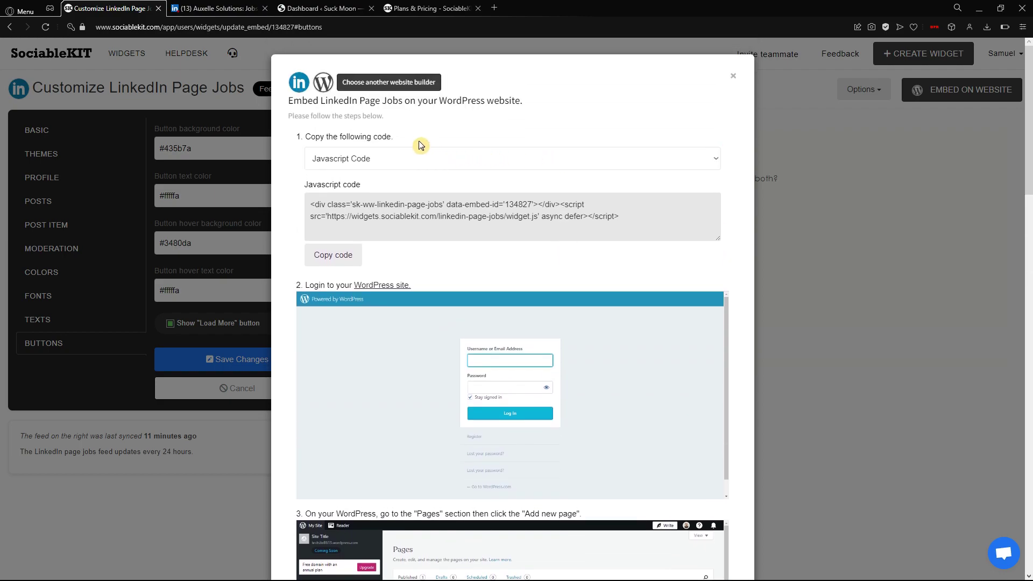
click(430, 157)
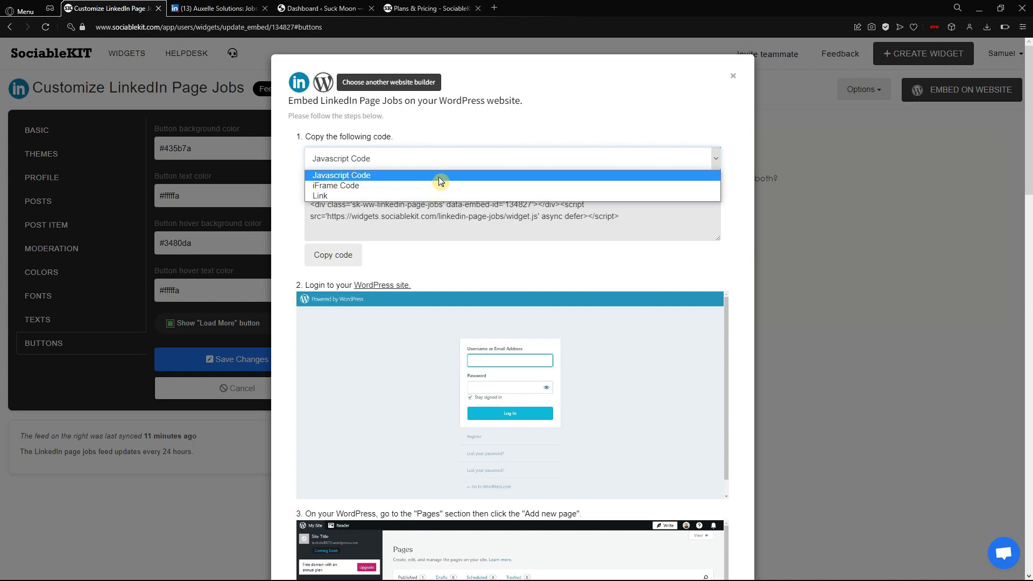
click(439, 177)
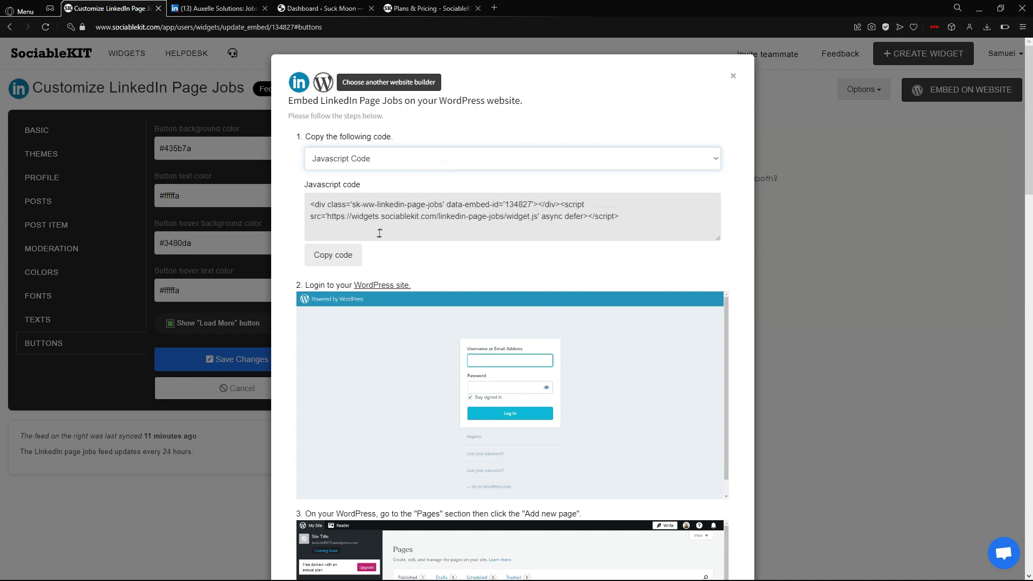
click(334, 255)
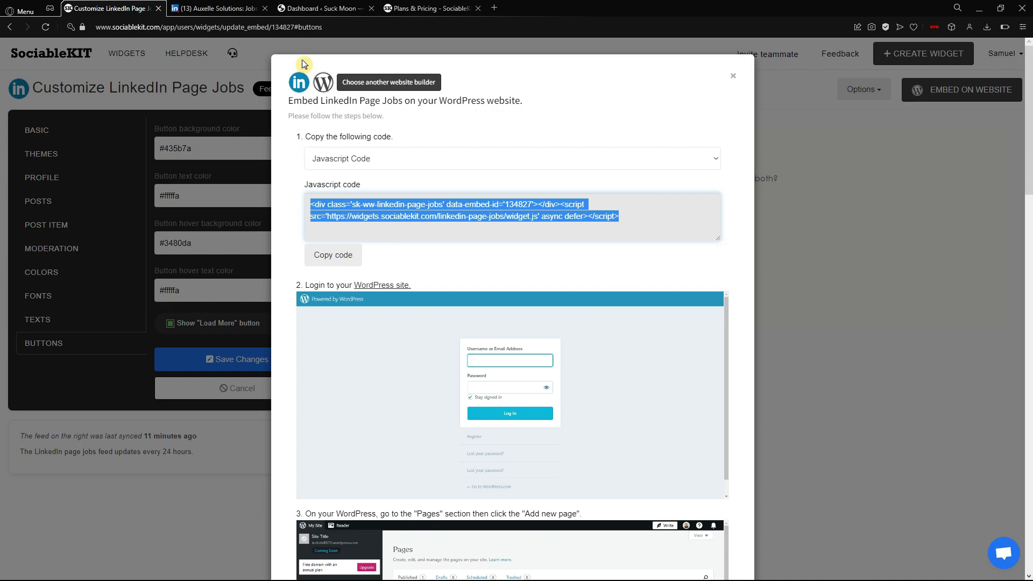
Switch to the WordPress dashboard and add a new page.
click(321, 8)
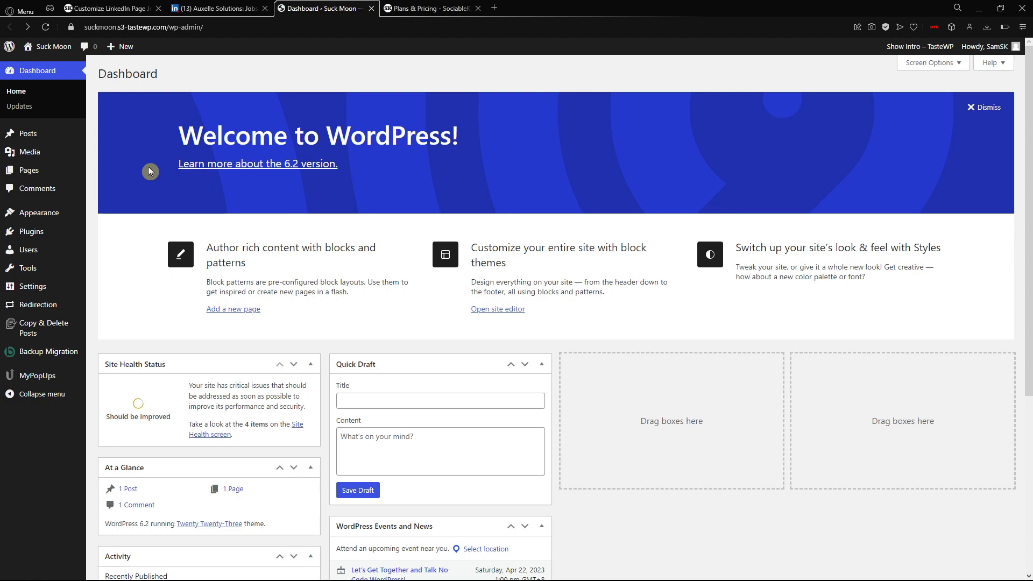
mouse_move(67, 178)
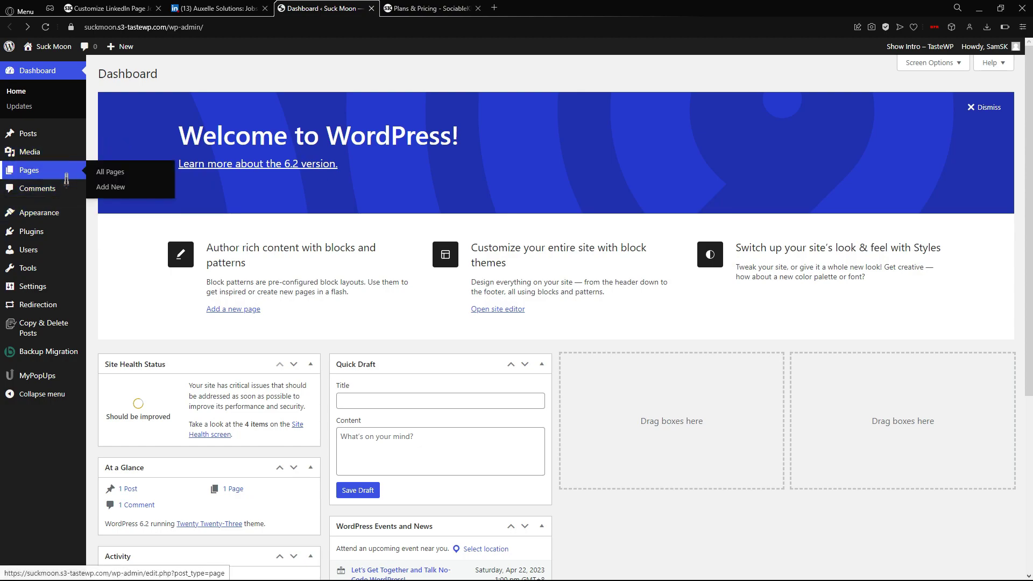
click(111, 188)
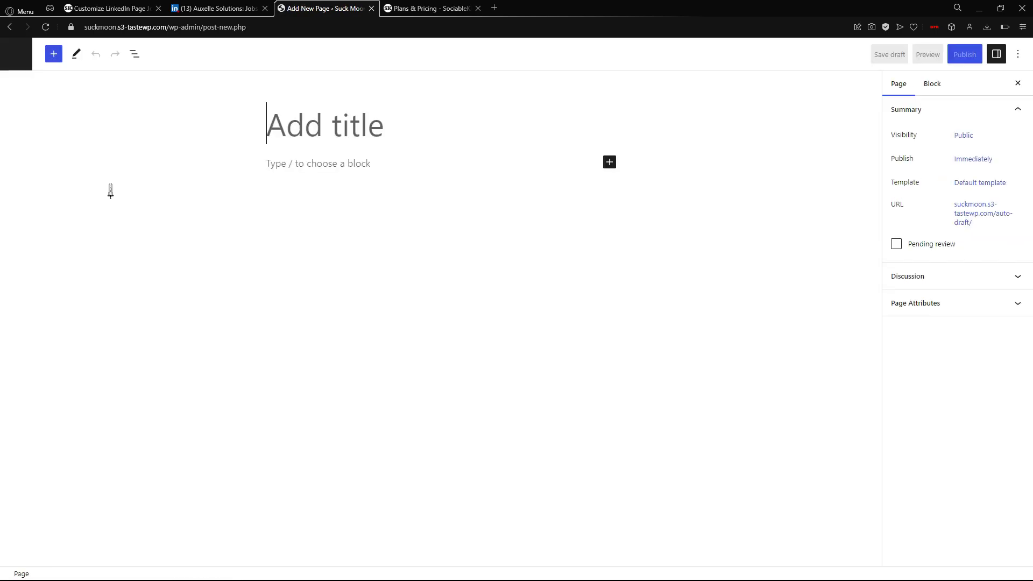
Title the new page LINKEDIN PAGE JOBS.
click(395, 137)
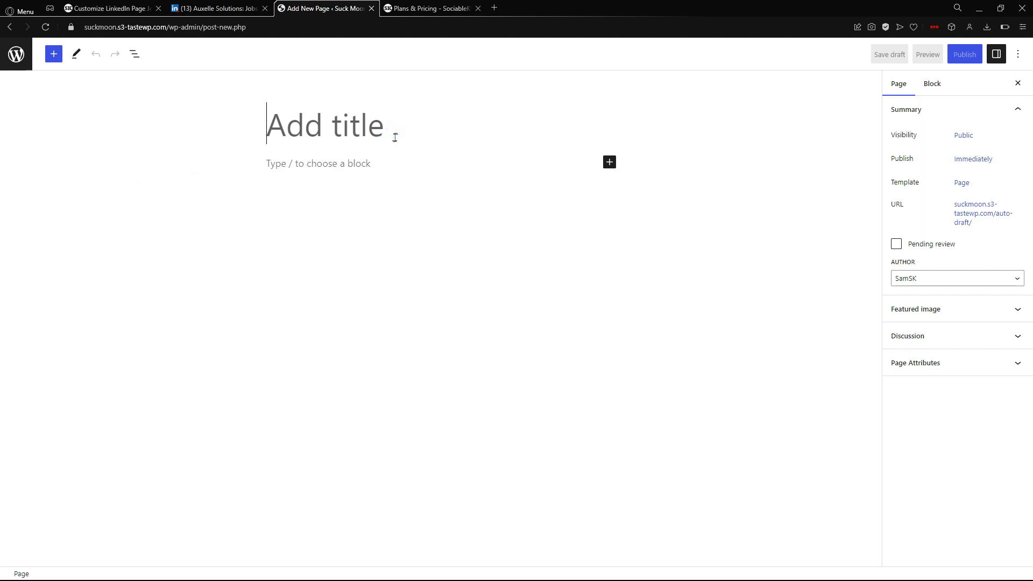
key(Caps_Lock)
text(LI)
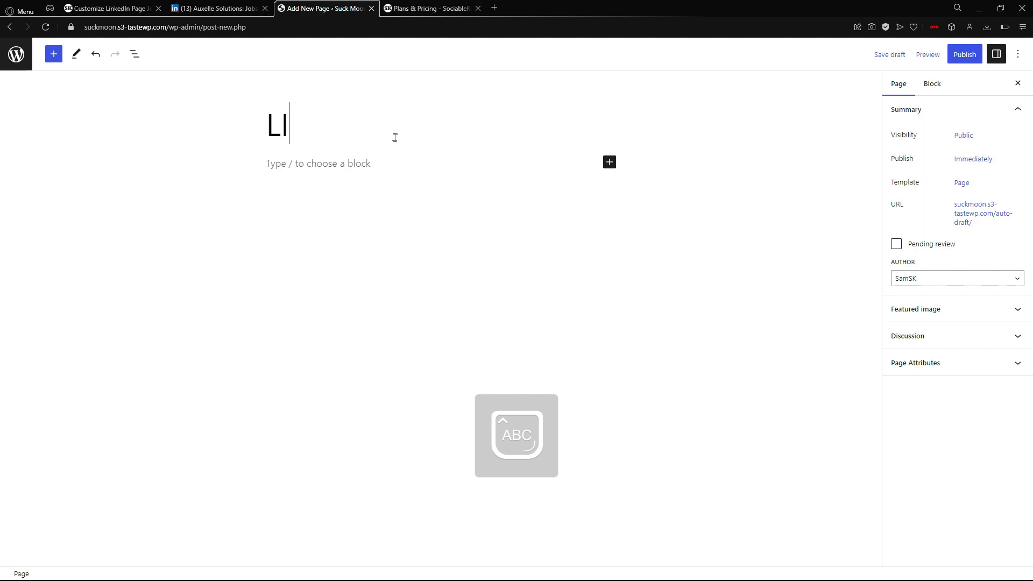
text(NK)
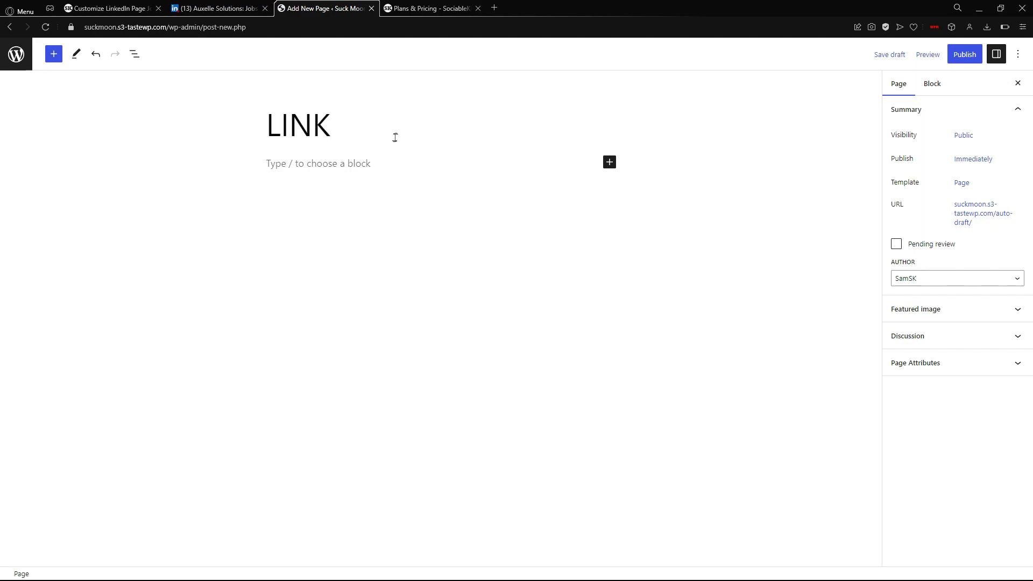
text(EEDE)
key(BackSpace)
key(BackSpace)
key(BackSpace)
text(D)
key(BackSpace)
text(IN PAGE JOBS)
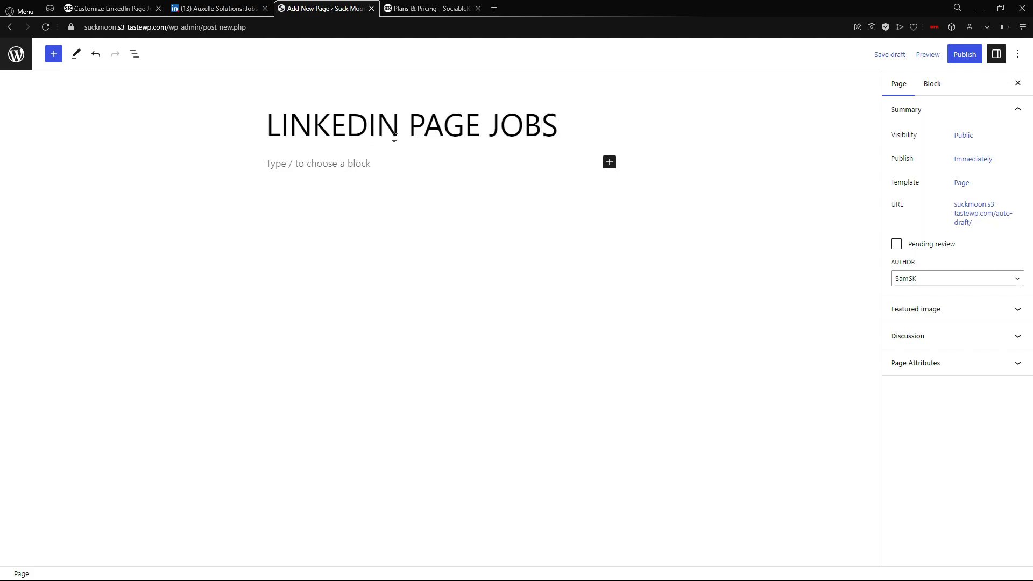
click(395, 139)
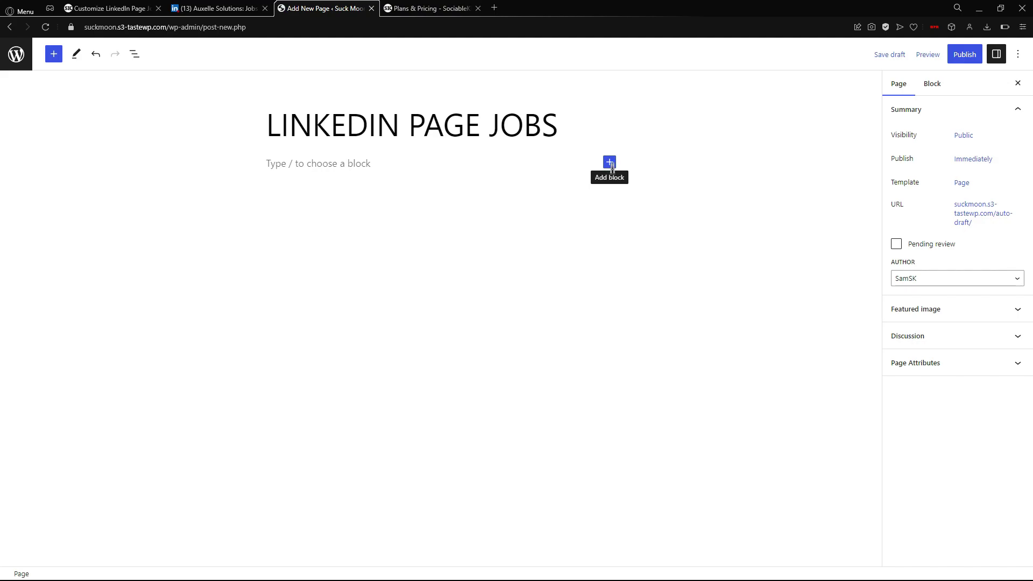
Add a Custom HTML block below the page title and paste the copied widget embed code into it.
click(611, 164)
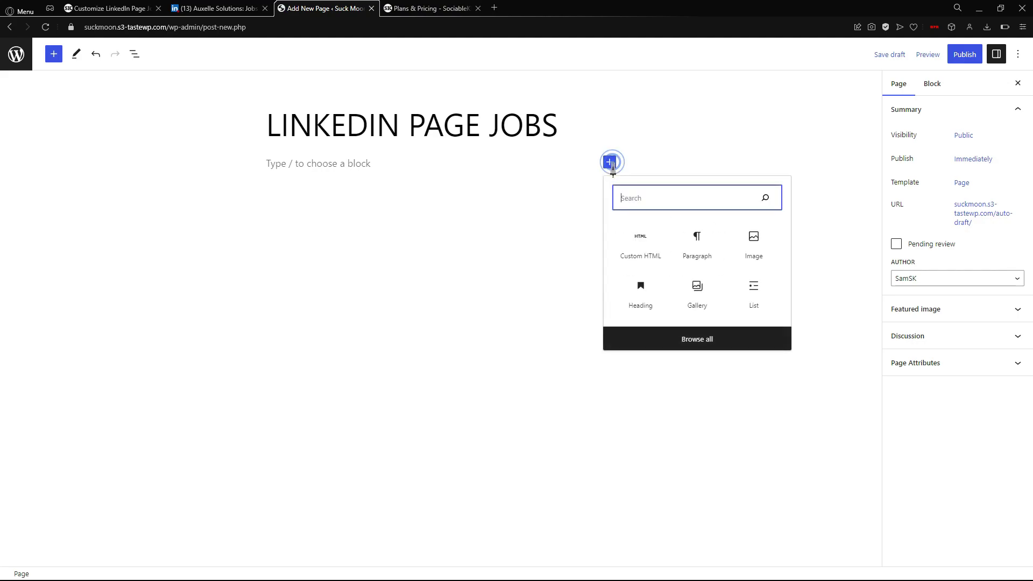
click(681, 193)
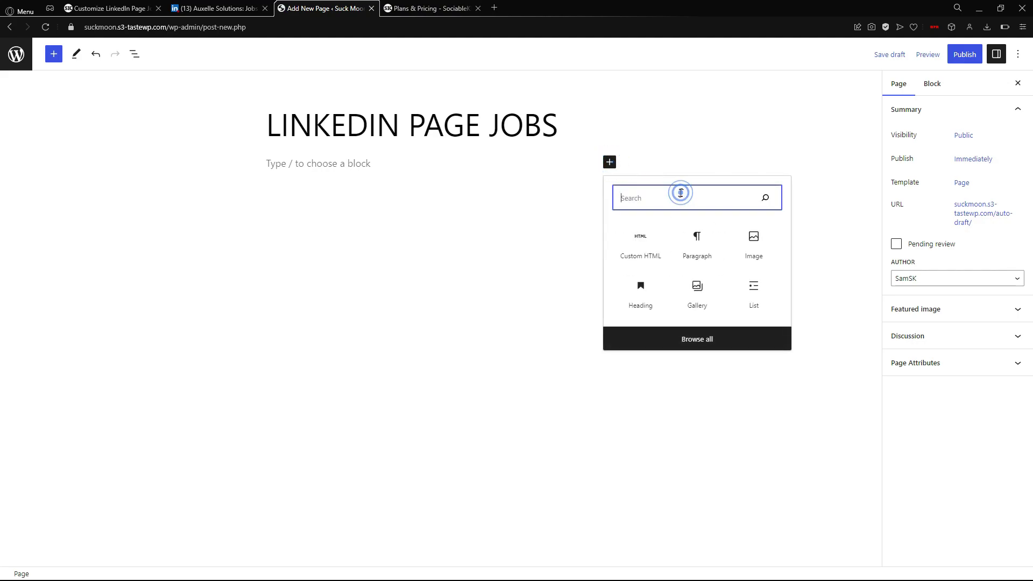
text(cus)
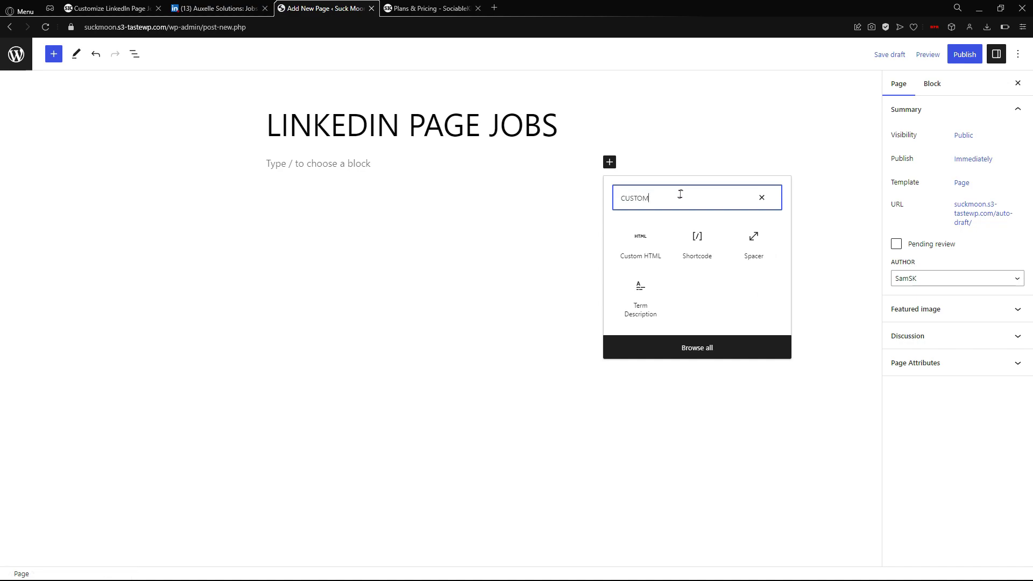
click(645, 253)
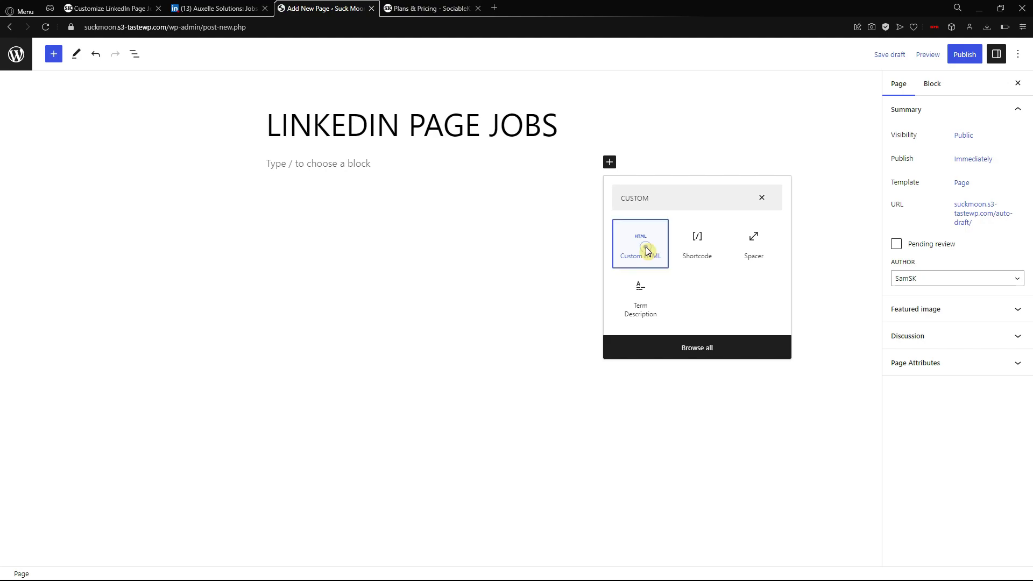
right_click(423, 169)
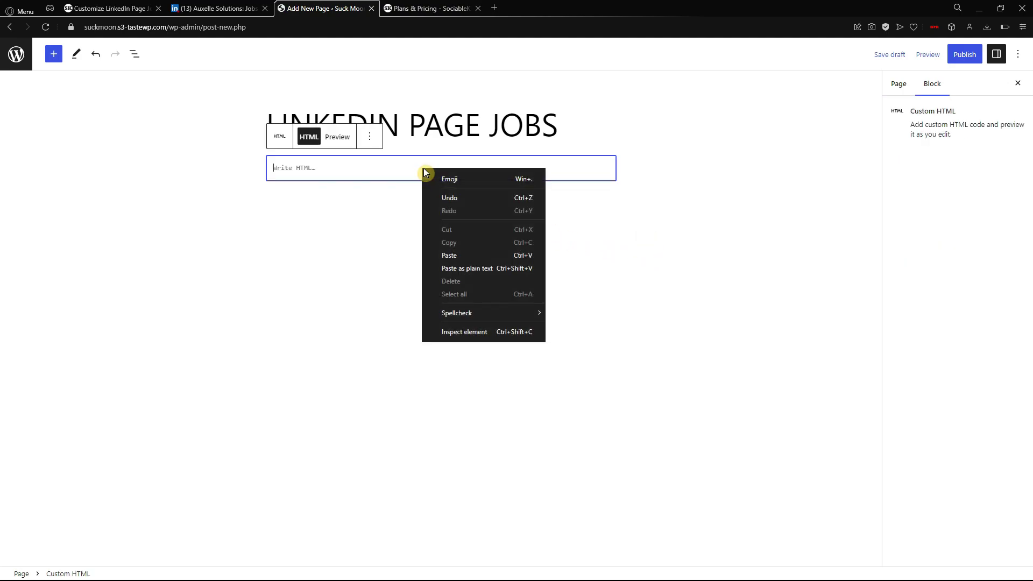
click(459, 261)
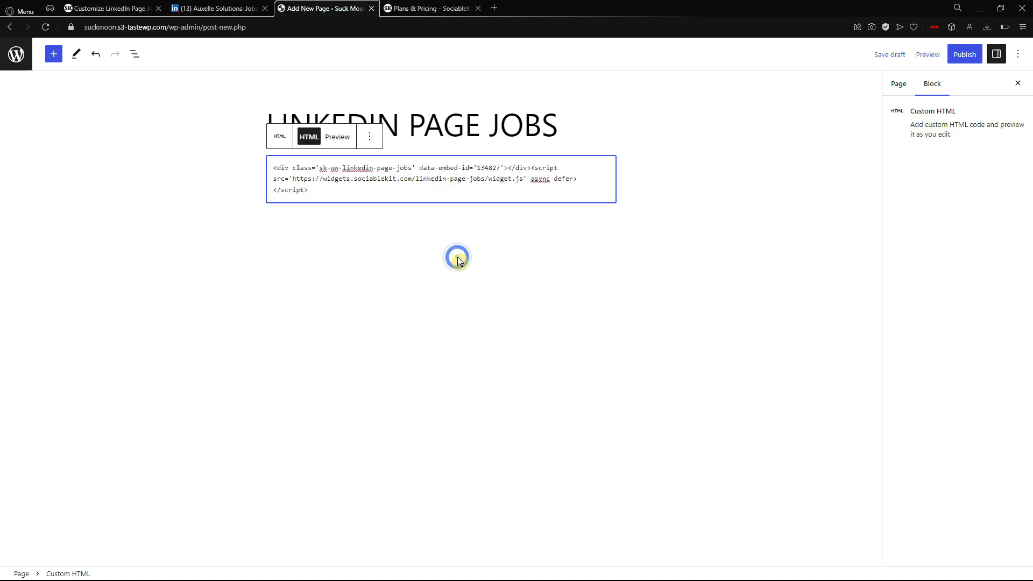
click(419, 248)
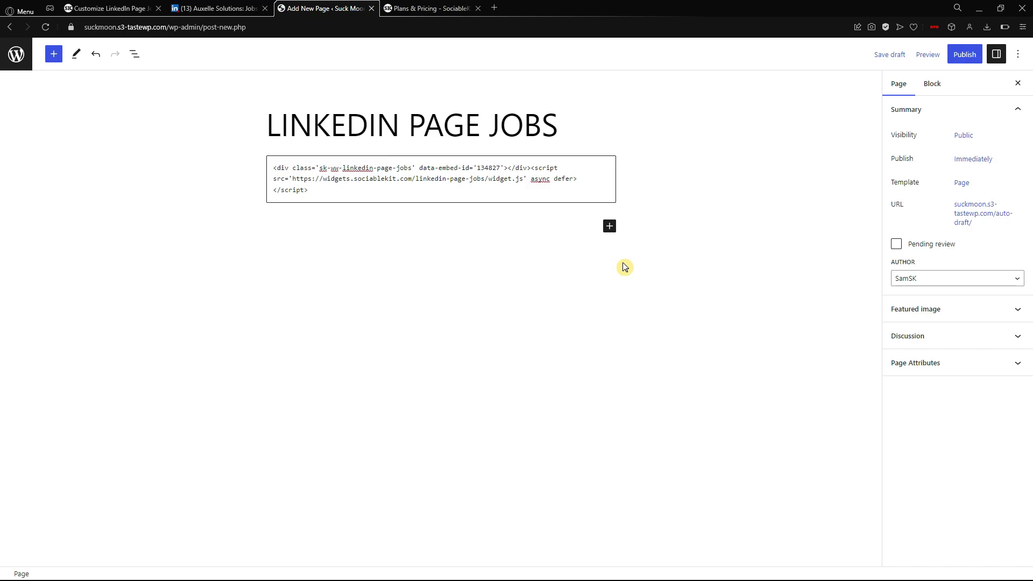
Publish the LINKEDIN PAGE JOBS page and open its live version.
click(965, 54)
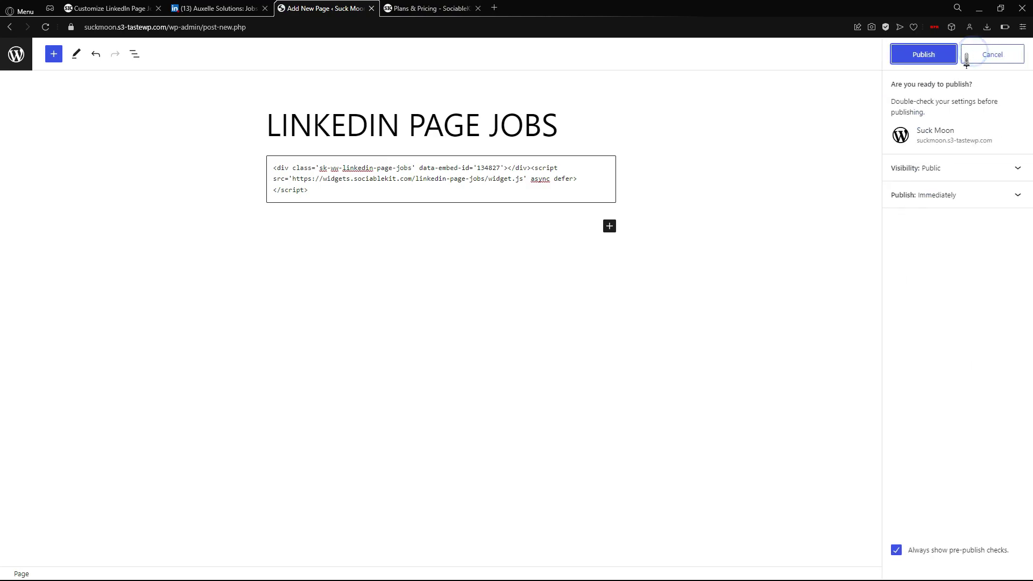
click(917, 58)
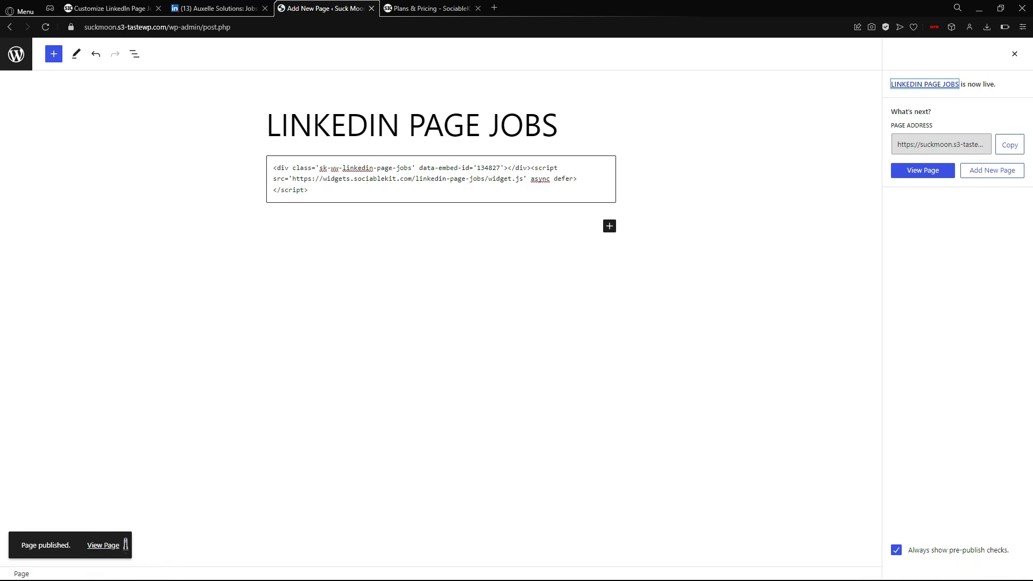
click(918, 174)
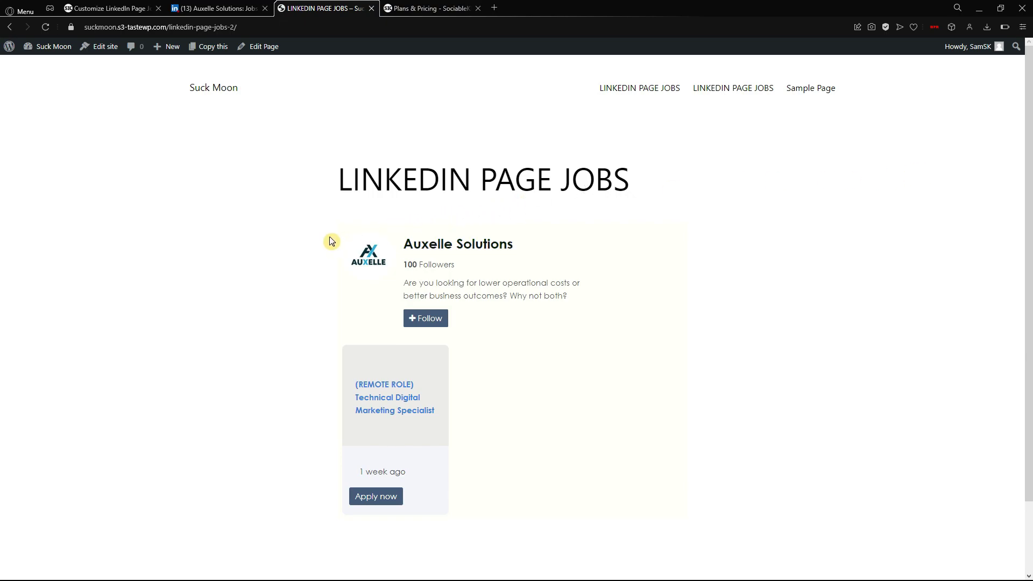
Examine the page title, company header and job post of the embedded widget on the live page.
scroll(318, 214, down, 2)
scroll(318, 214, up, 1)
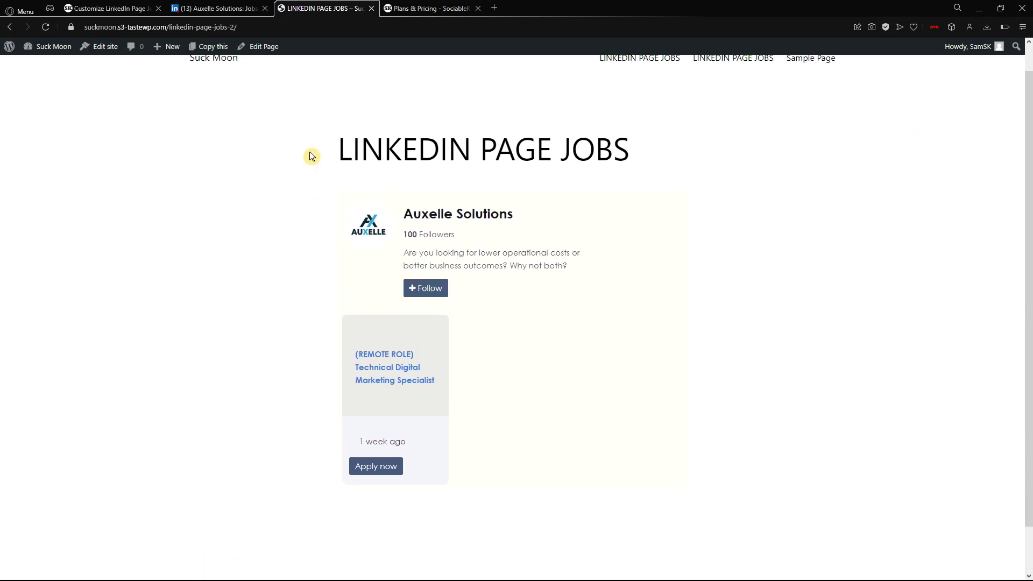
drag(338, 152, 611, 145)
click(595, 205)
drag(545, 209, 456, 210)
click(519, 210)
click(521, 222)
Test the Apply now link of the Technical Digital Marketing Specialist job, then return to the live widget page.
click(385, 468)
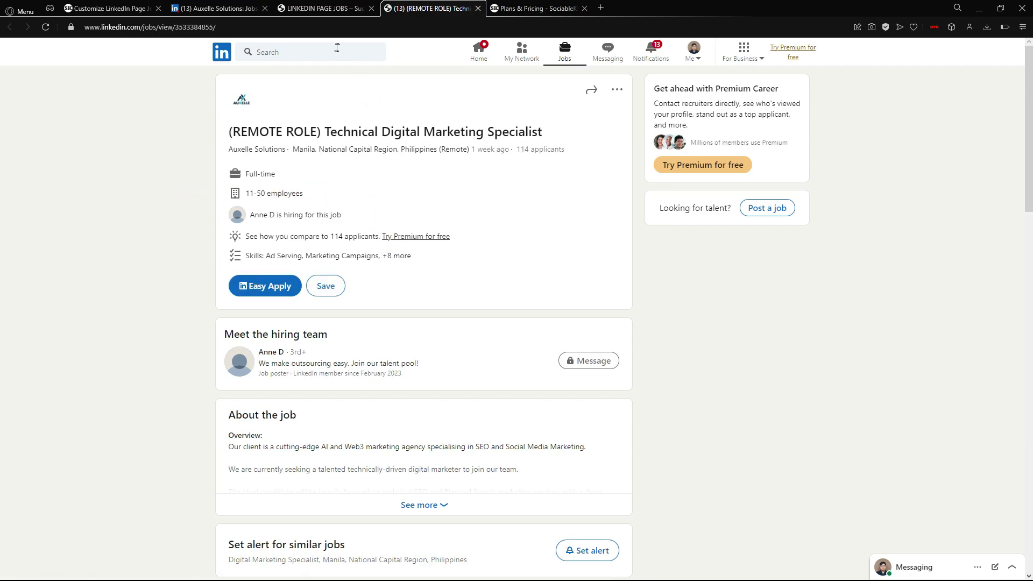
click(326, 8)
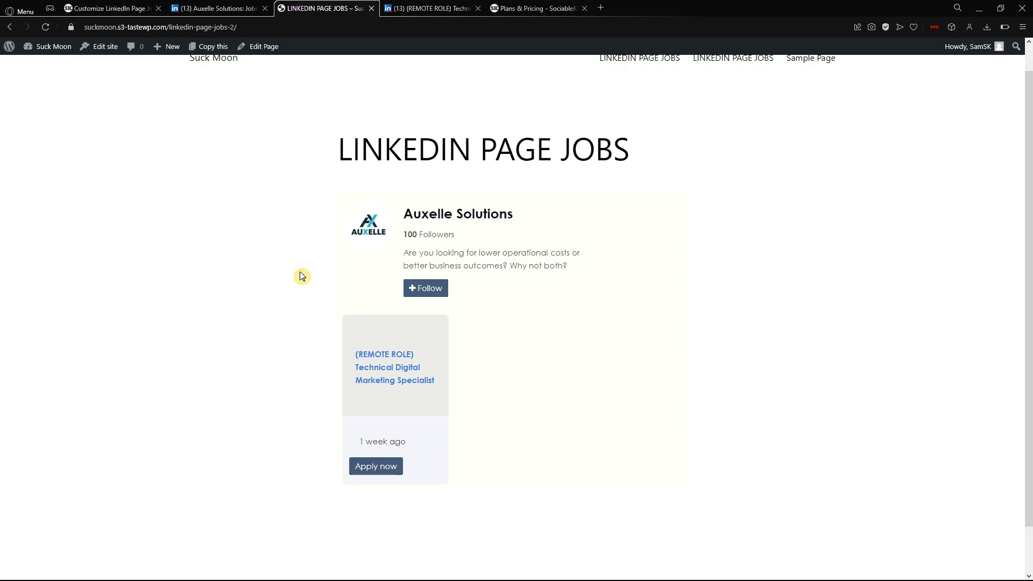
scroll(302, 277, down, 1)
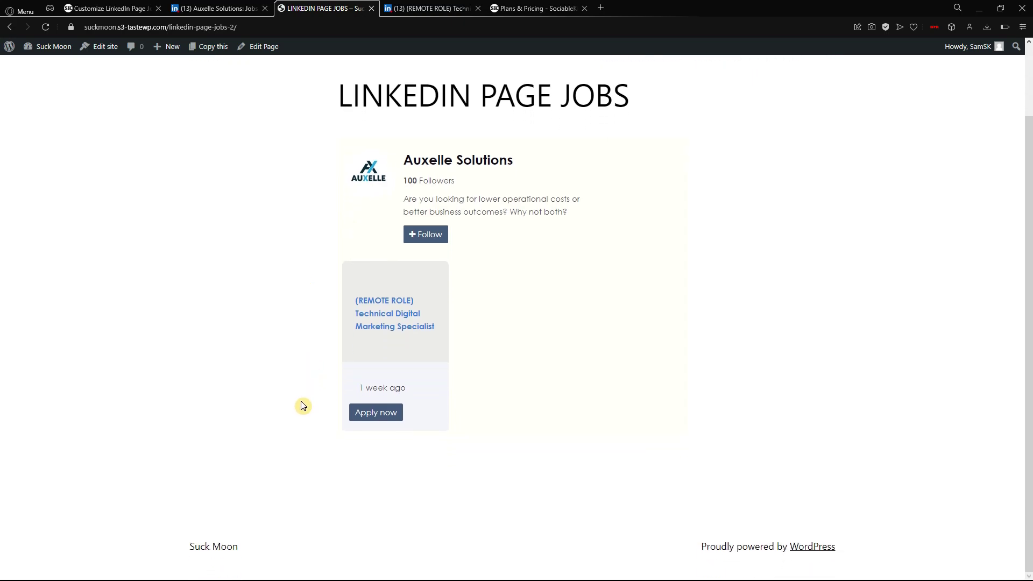
scroll(565, 386, up, 1)
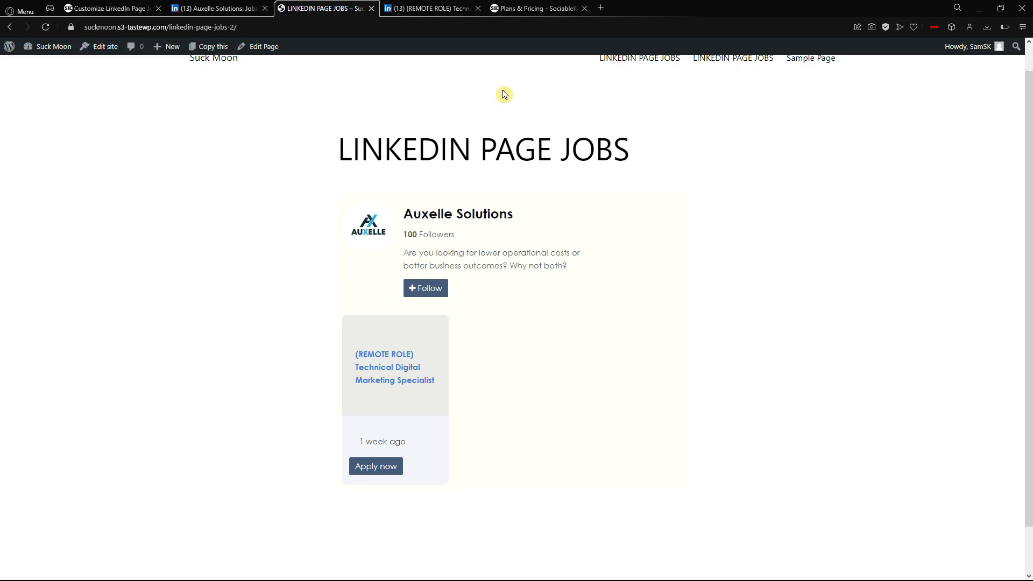
Switch to the SociableKIT Plans & Pricing page and compare the features of the Free, Starter Kit 1 and Business Kit 1 plans.
click(535, 13)
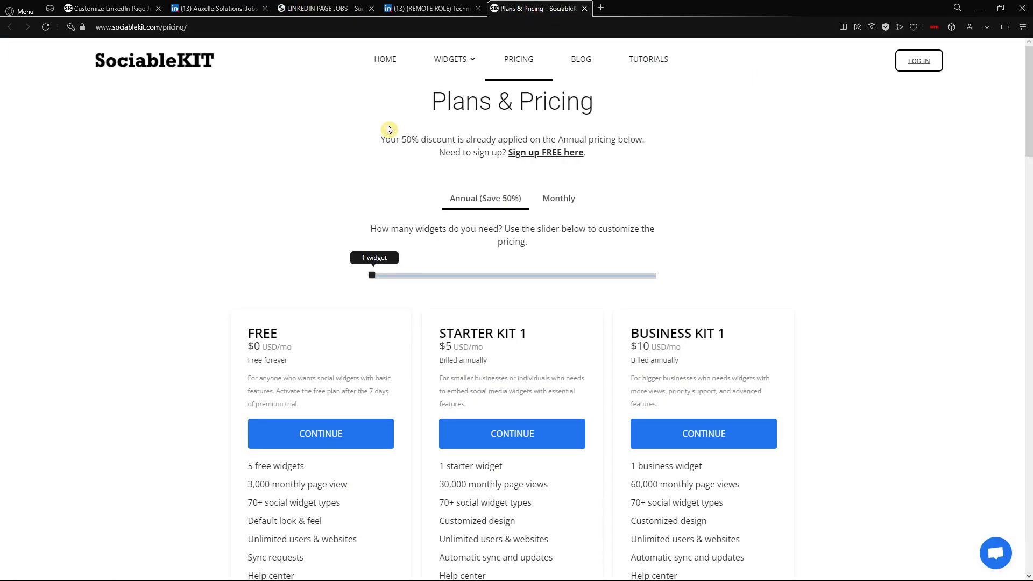
scroll(188, 132, down, 2)
scroll(188, 131, up, 2)
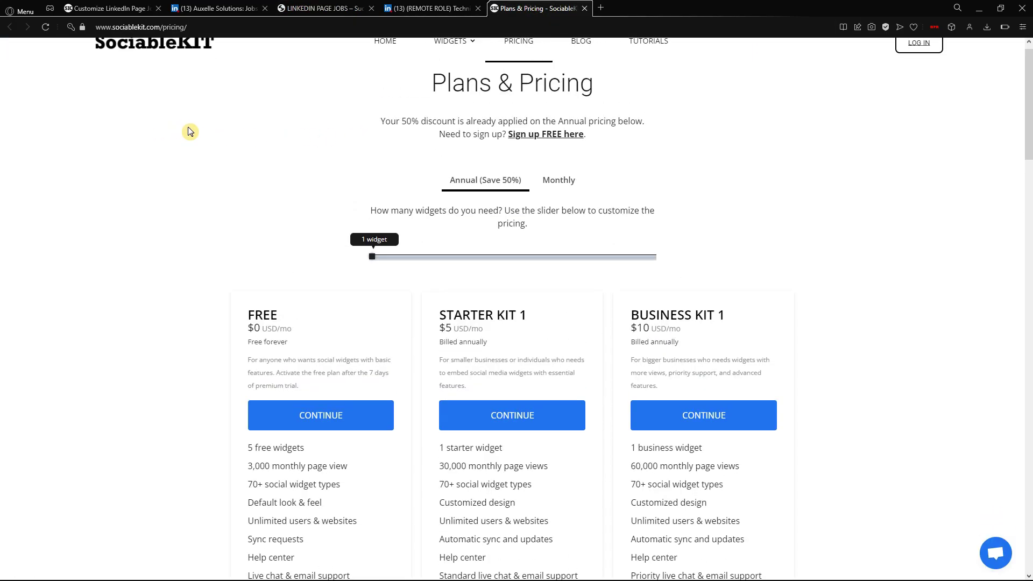
scroll(188, 132, down, 3)
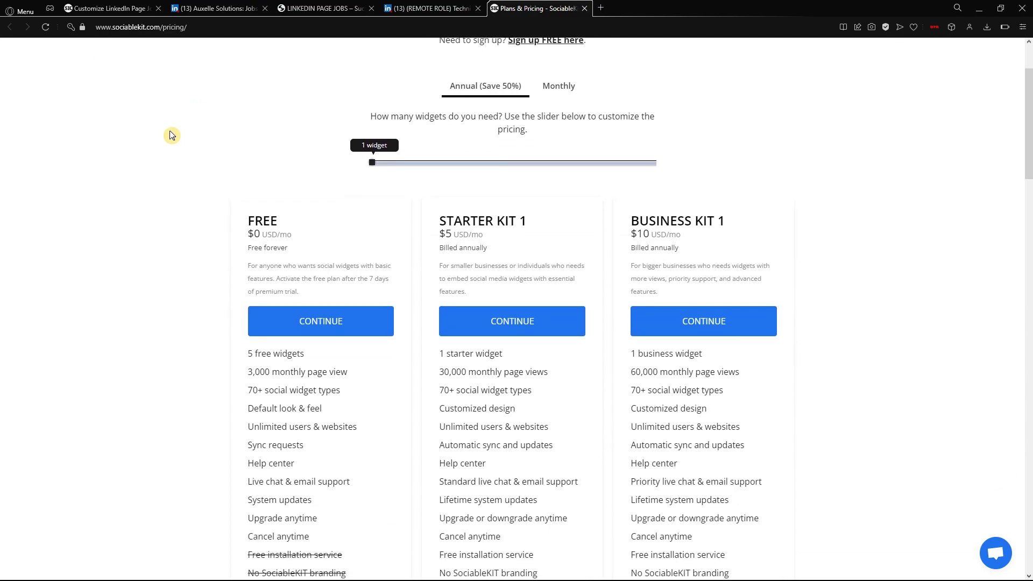
scroll(168, 131, down, 1)
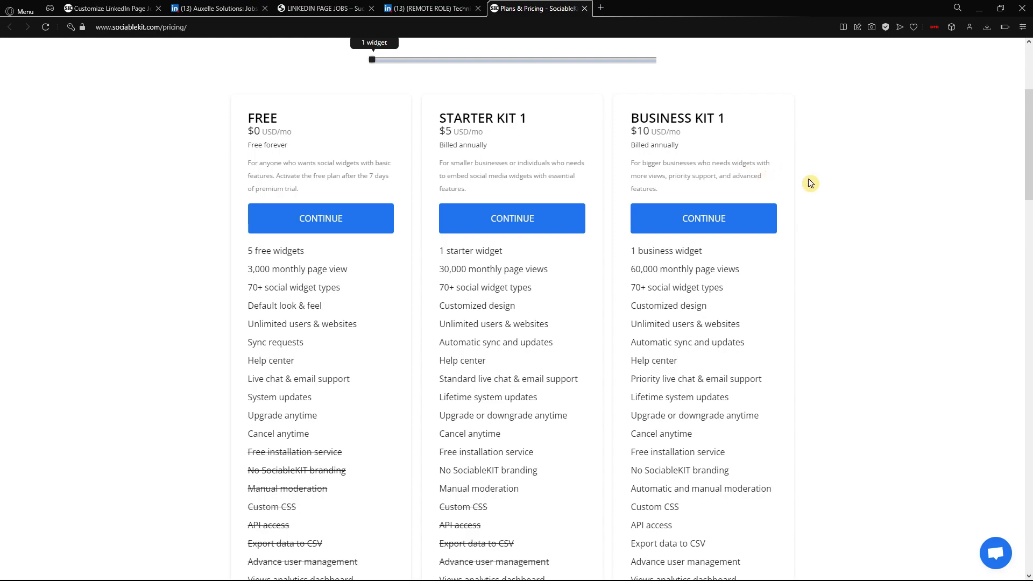
scroll(808, 184, up, 3)
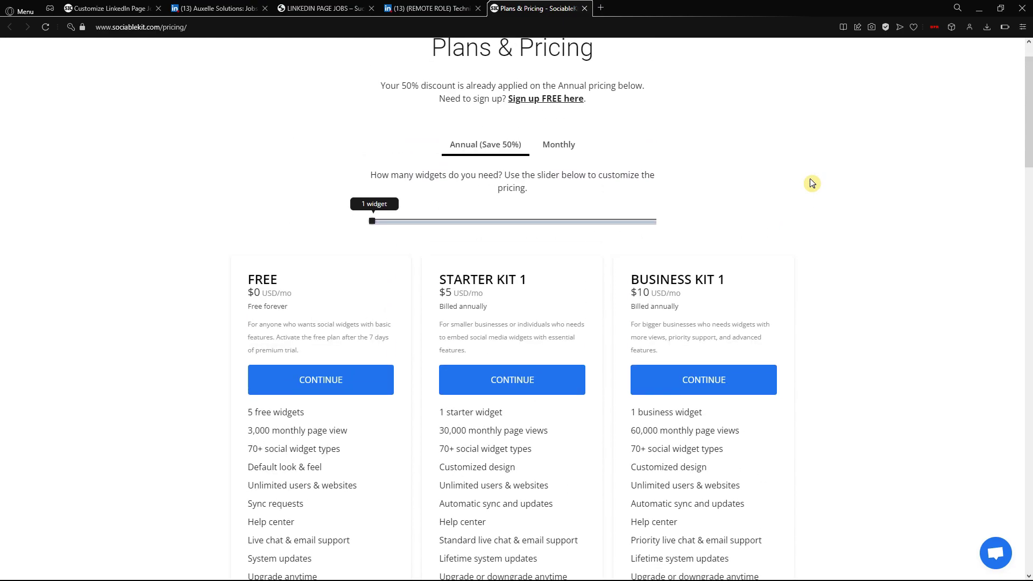